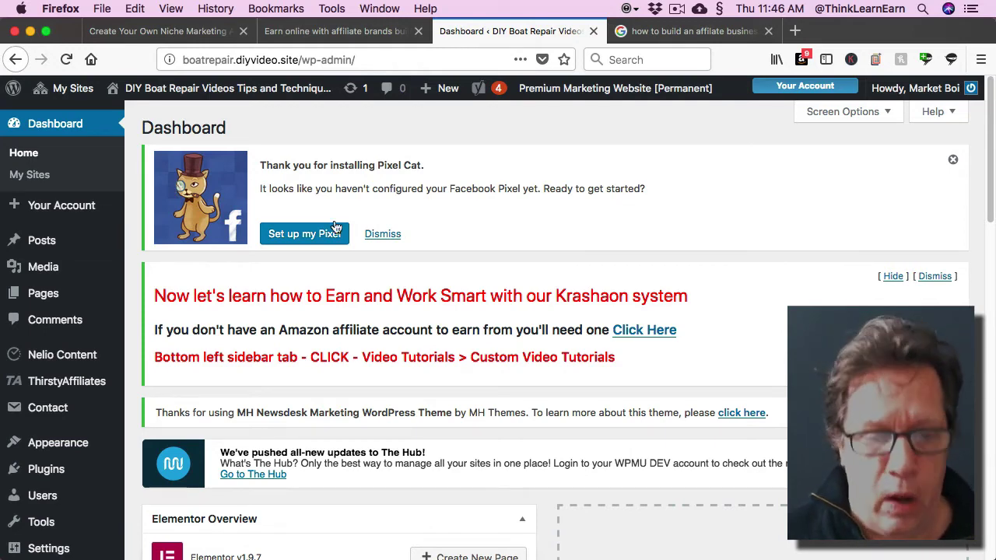
- Open the All 404 Redirect to Homepage settings page of the boat repair site
drag(990, 204, 990, 232)
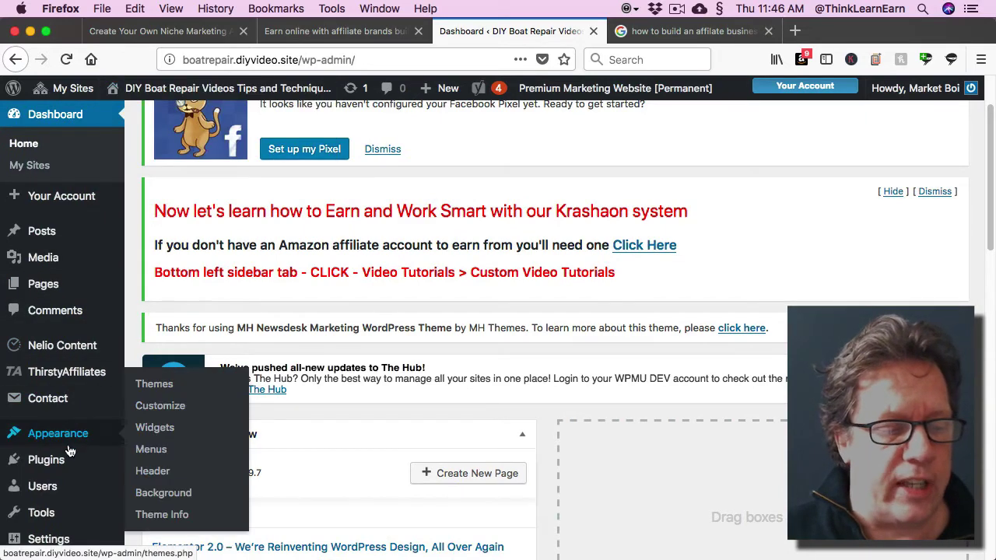
mouse_move(81, 411)
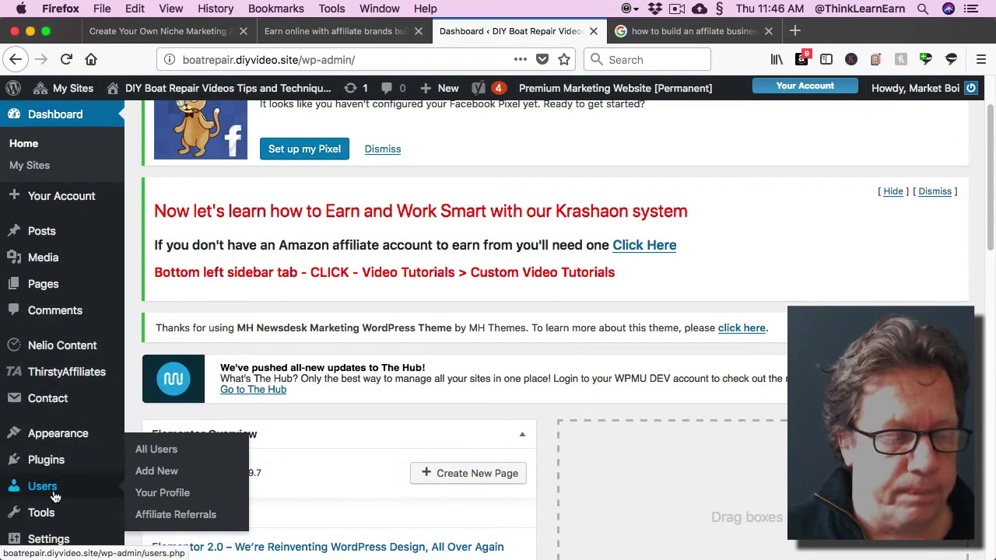
mouse_move(60, 538)
click(195, 438)
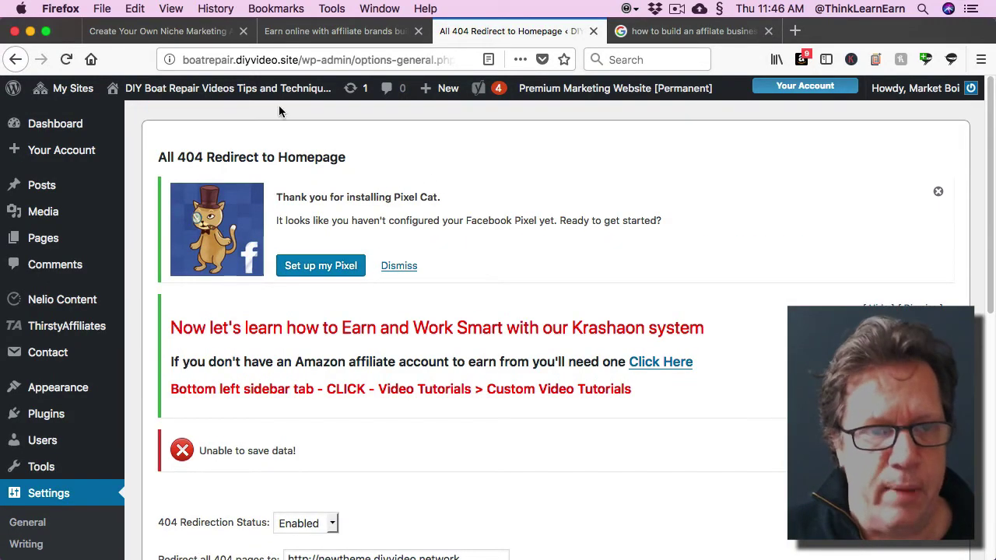
- Copy the domain boatrepair.diyvideo.site from the current page's address
click(298, 60)
click(298, 60)
double_click(298, 60)
key(super+c)
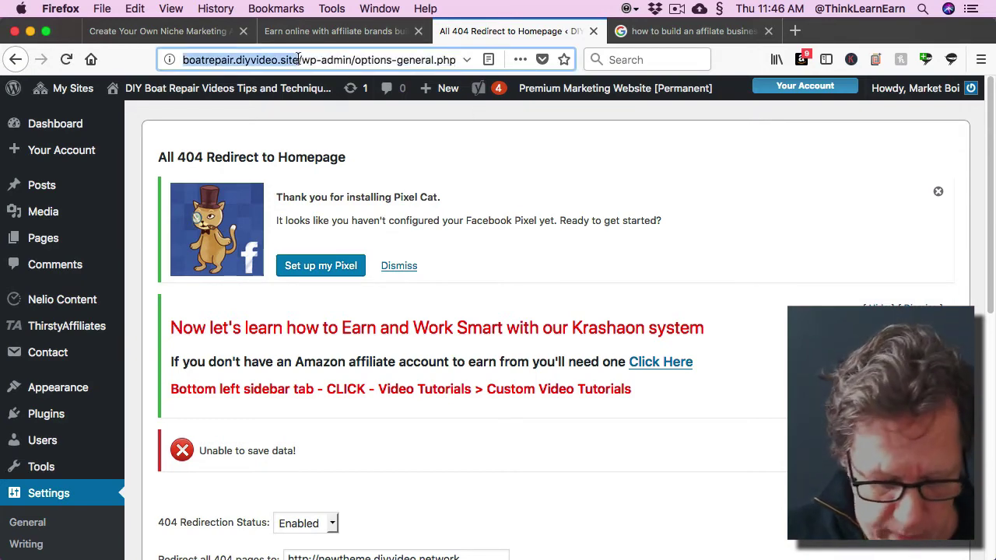
click(645, 339)
scroll(645, 338, down, 5)
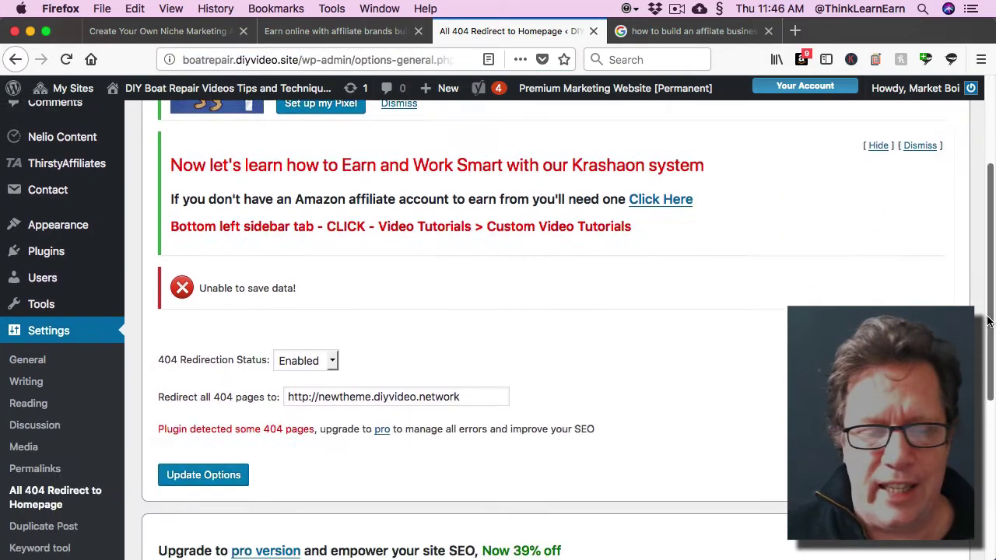
click(408, 327)
triple_click(415, 325)
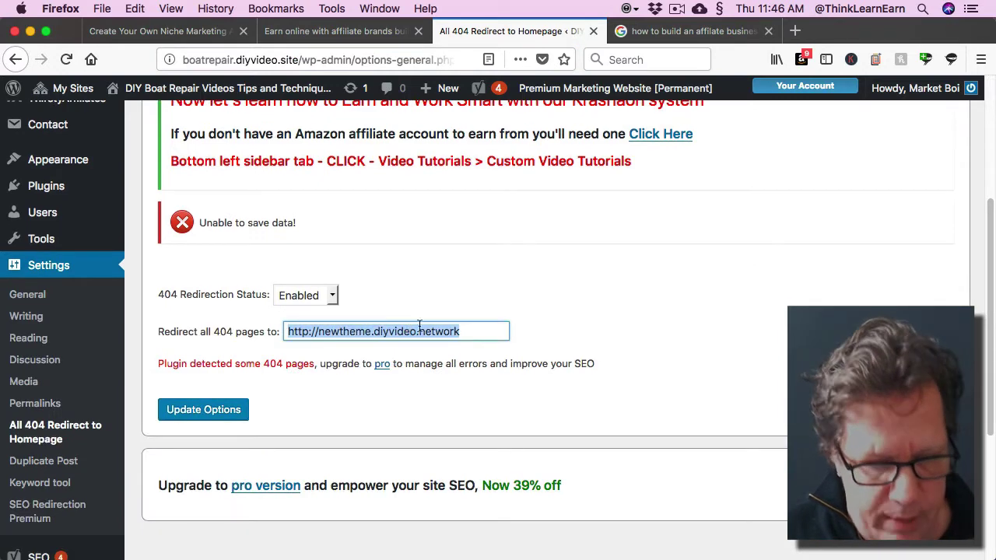
key(super+v)
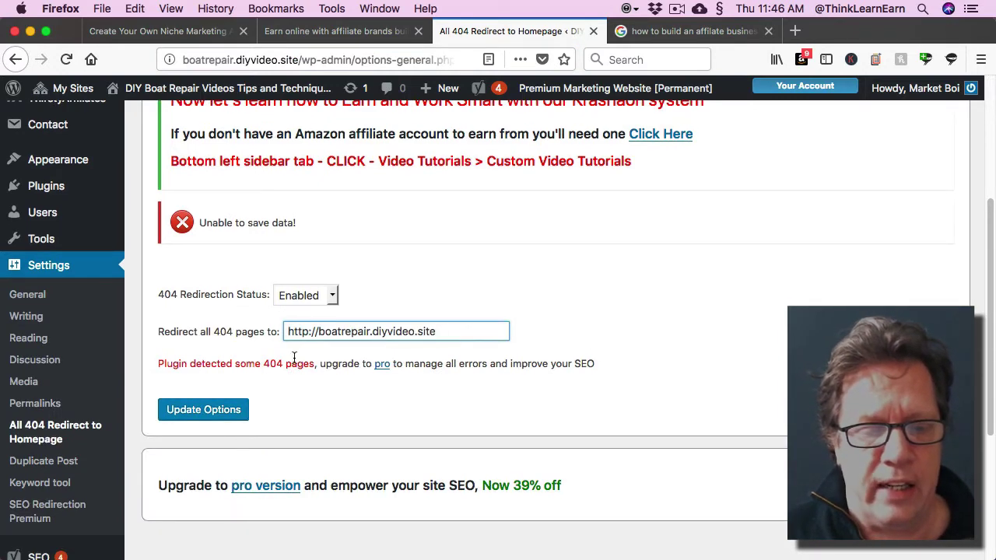
click(196, 409)
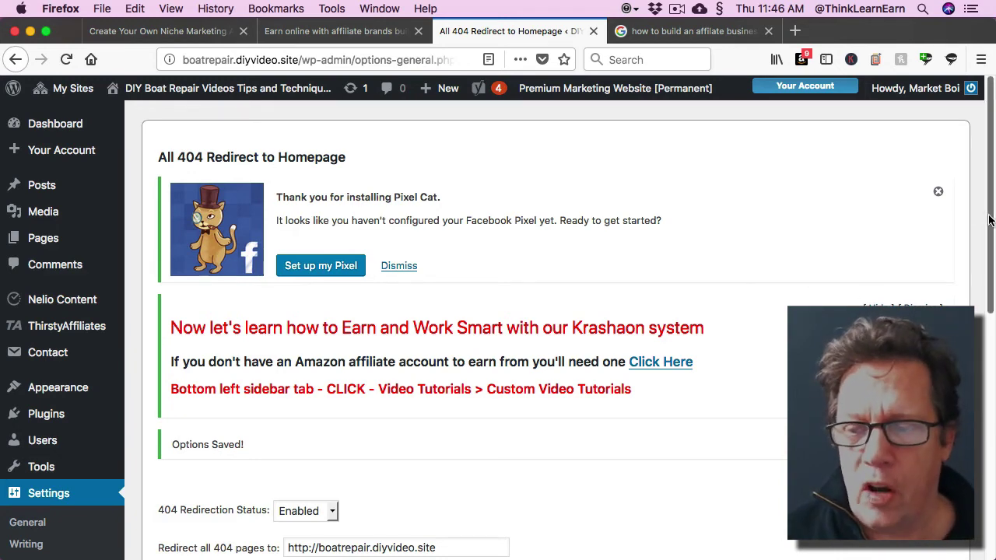
- Open the Video Tutorials page in the site admin and bring its list of tutorial categories into view
scroll(973, 296, down, 5)
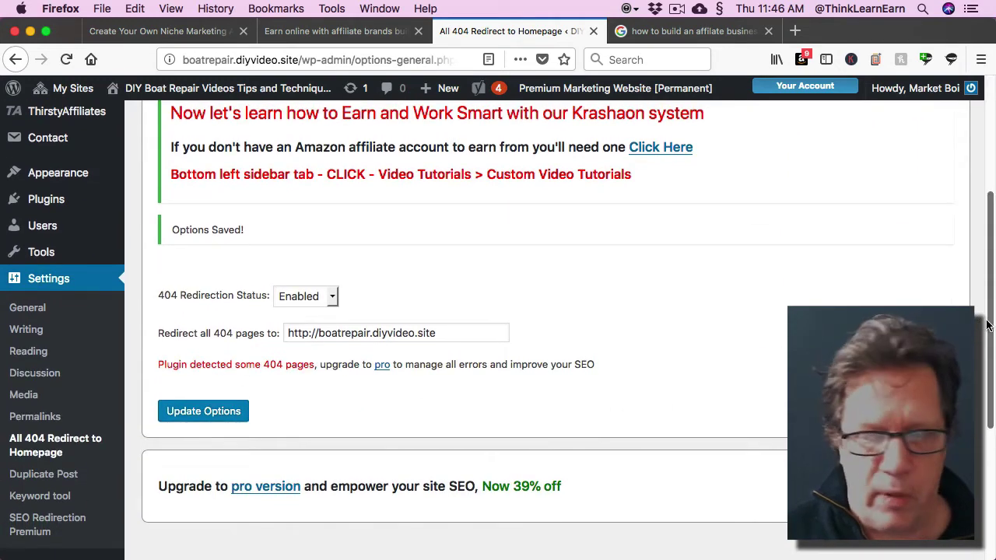
scroll(518, 398, down, 5)
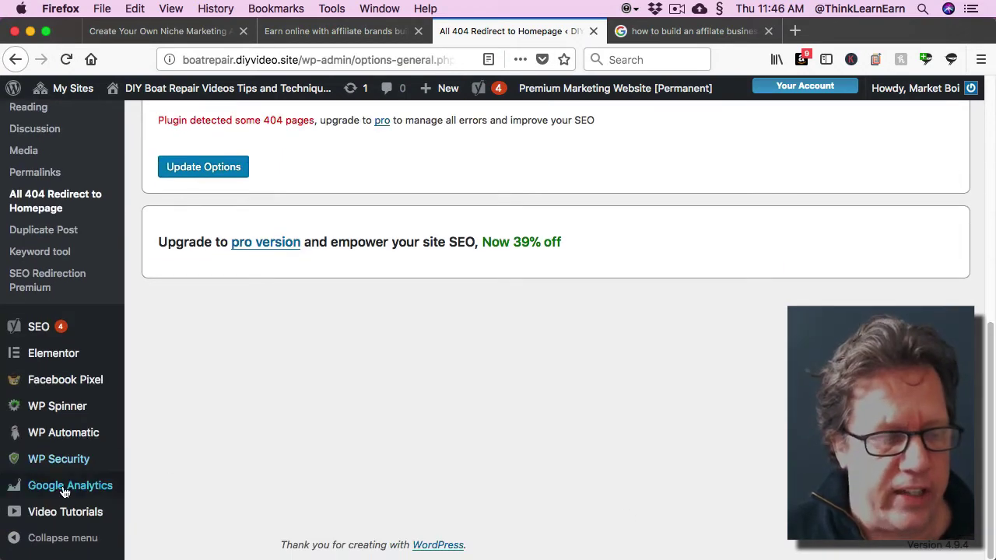
click(68, 512)
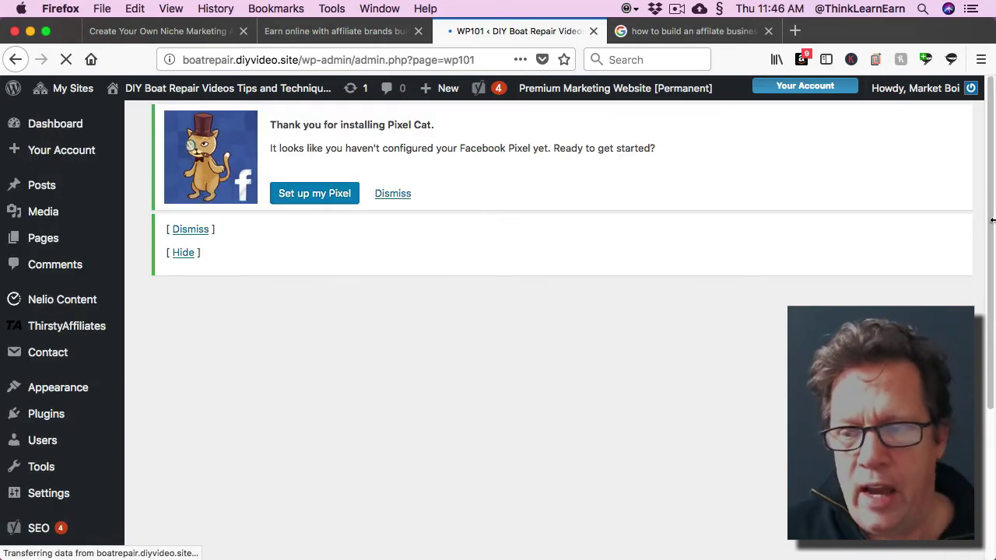
drag(989, 219, 992, 273)
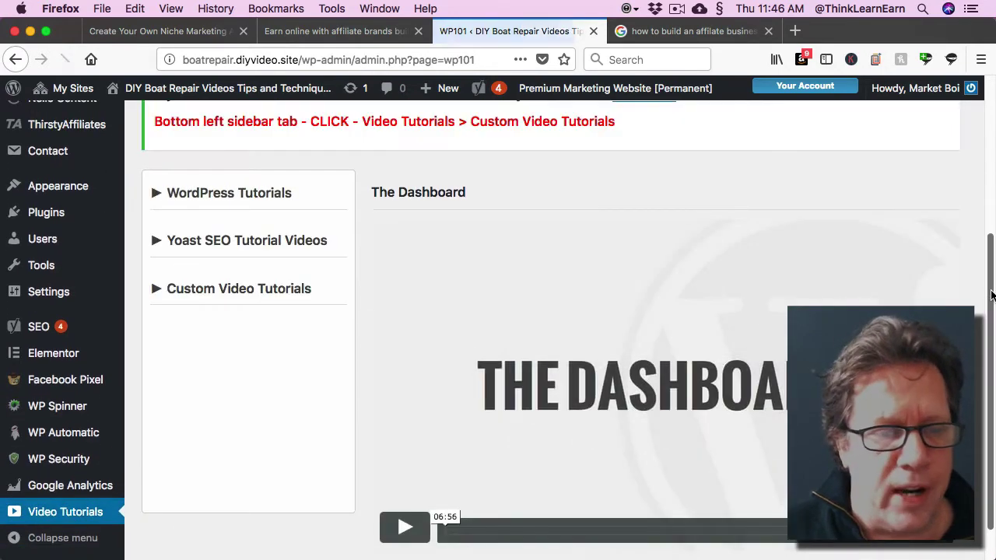
scroll(600, 267, up, 2)
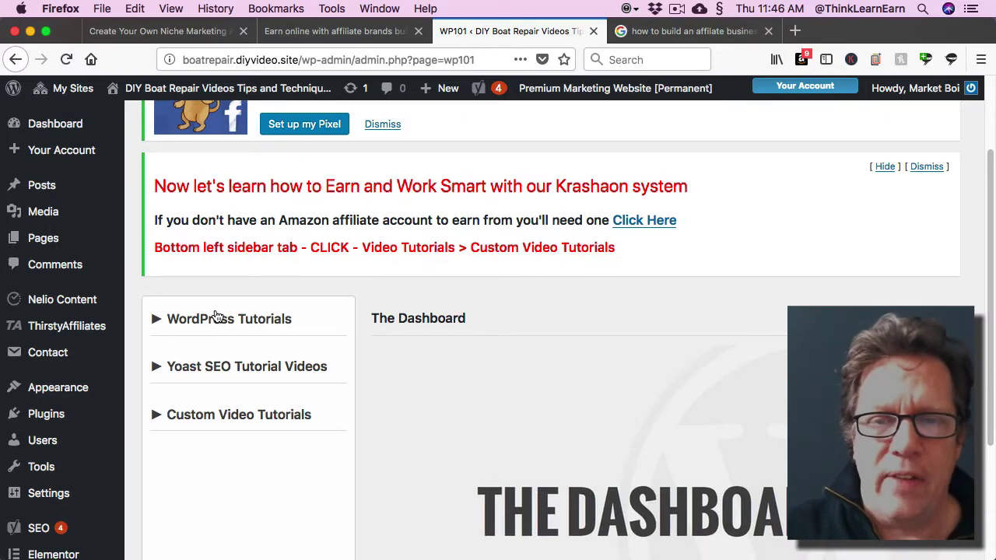
- Look through the WordPress Tutorials and Custom Video Tutorials lists, collapsing each one after viewing
click(217, 317)
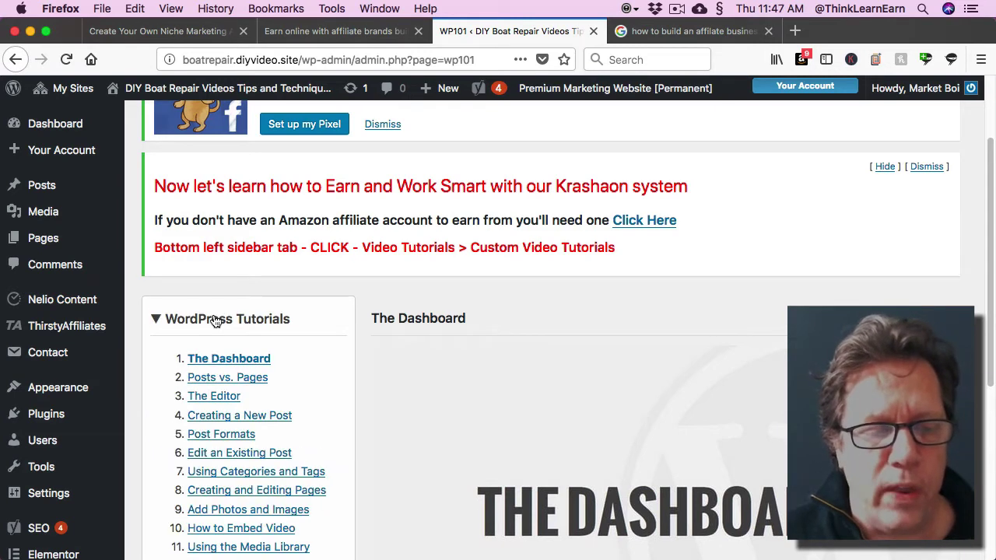
click(157, 322)
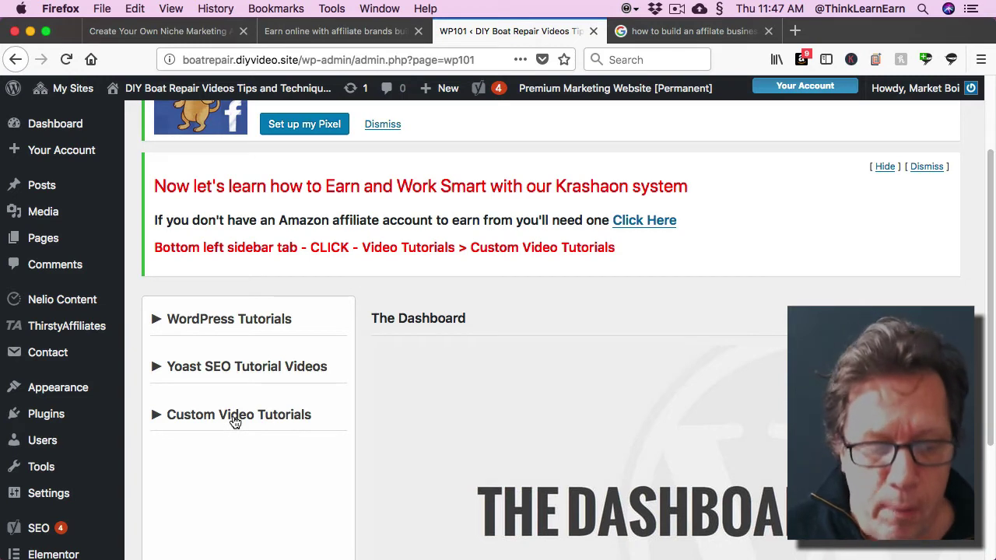
click(234, 417)
click(157, 416)
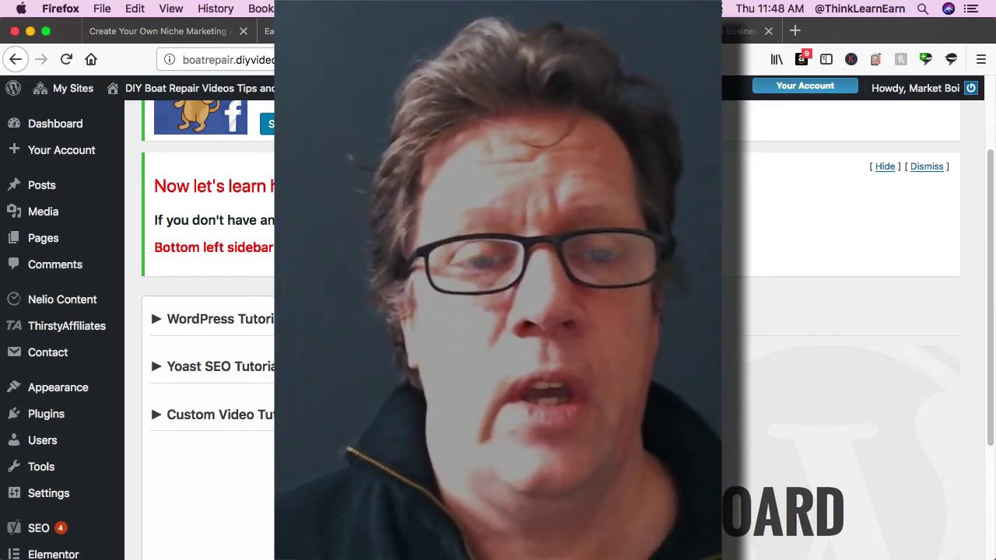
mouse_move(991, 202)
mouse_down()
mouse_move(989, 178)
mouse_move(990, 187)
mouse_up()
mouse_move(187, 91)
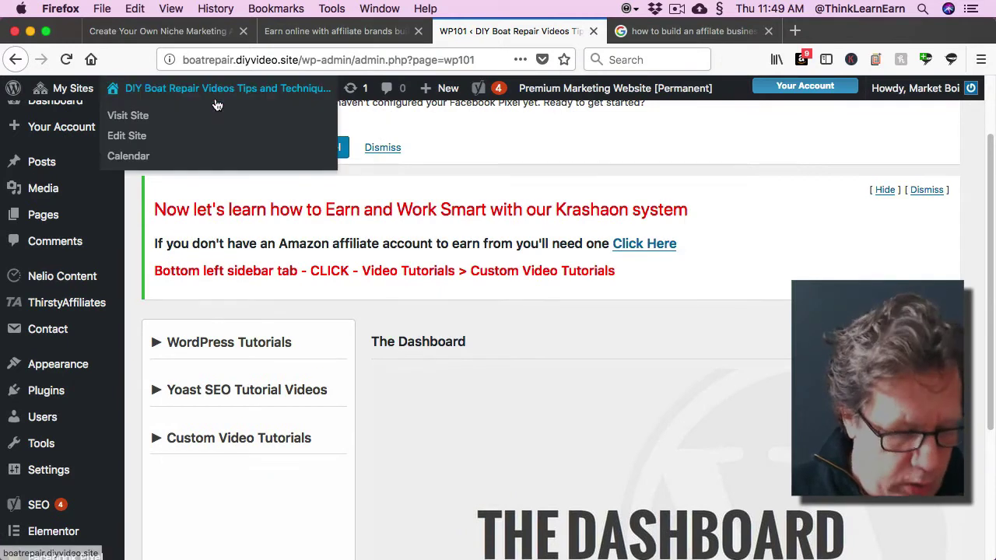
right_click(143, 118)
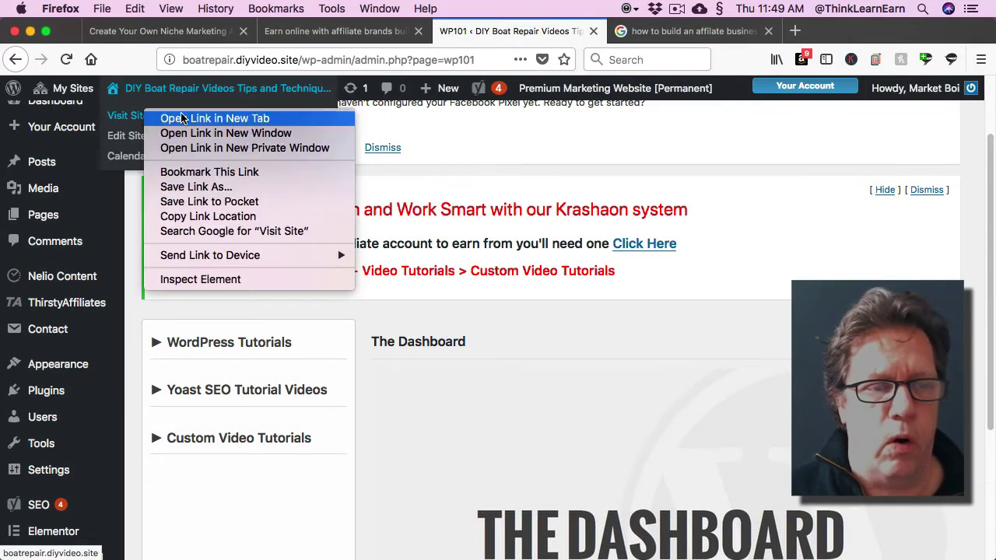
click(217, 133)
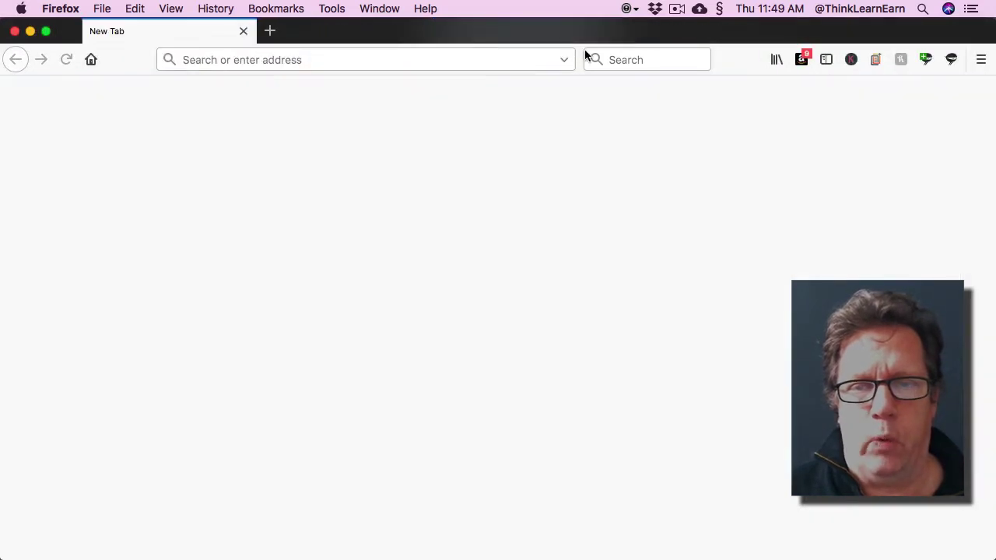
click(243, 35)
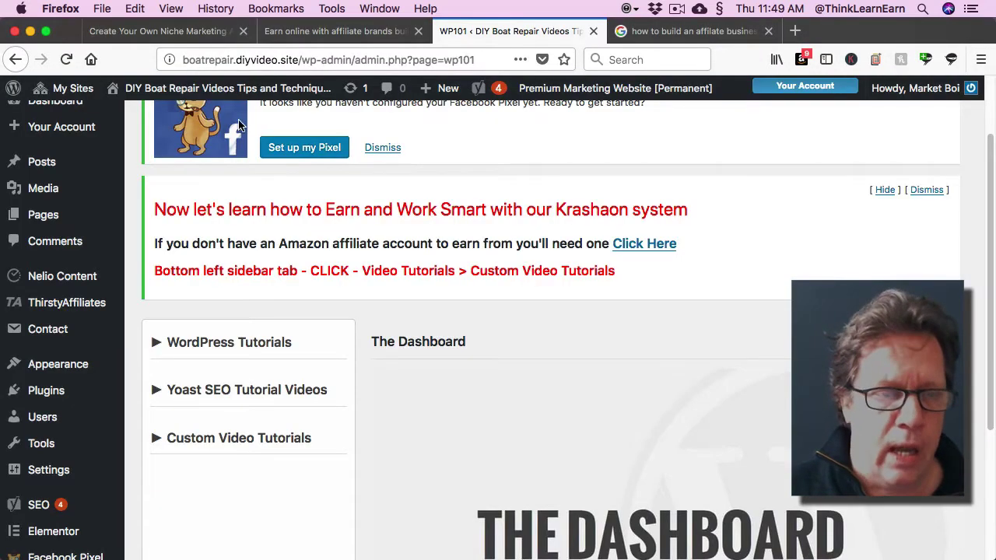
- Open the public DIY Boat Repair site in a new browser tab and switch to it
right_click(212, 95)
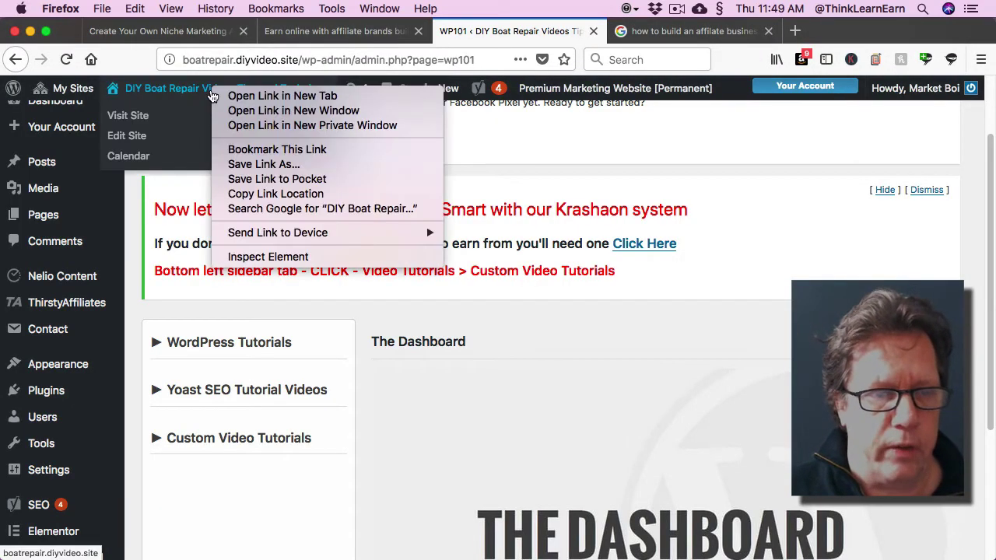
click(264, 96)
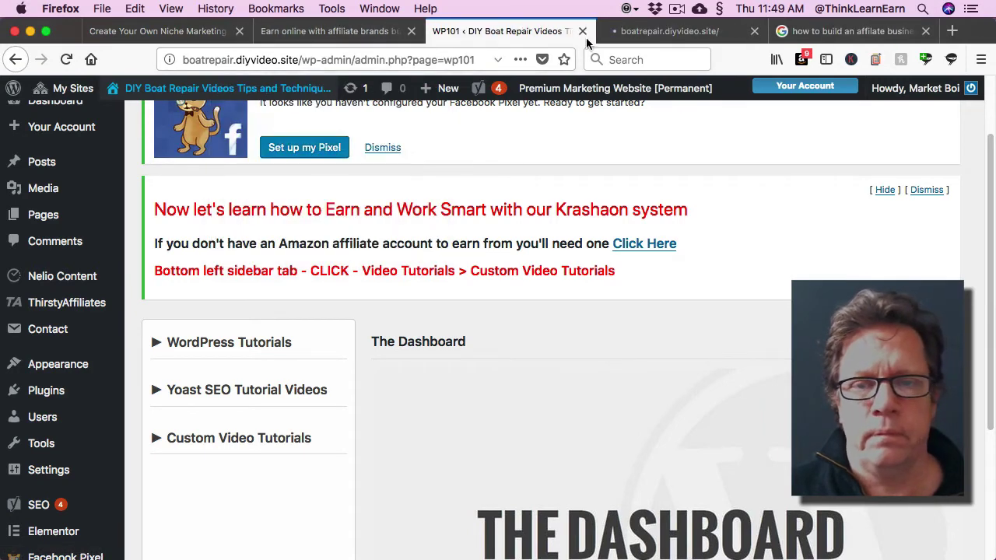
click(628, 31)
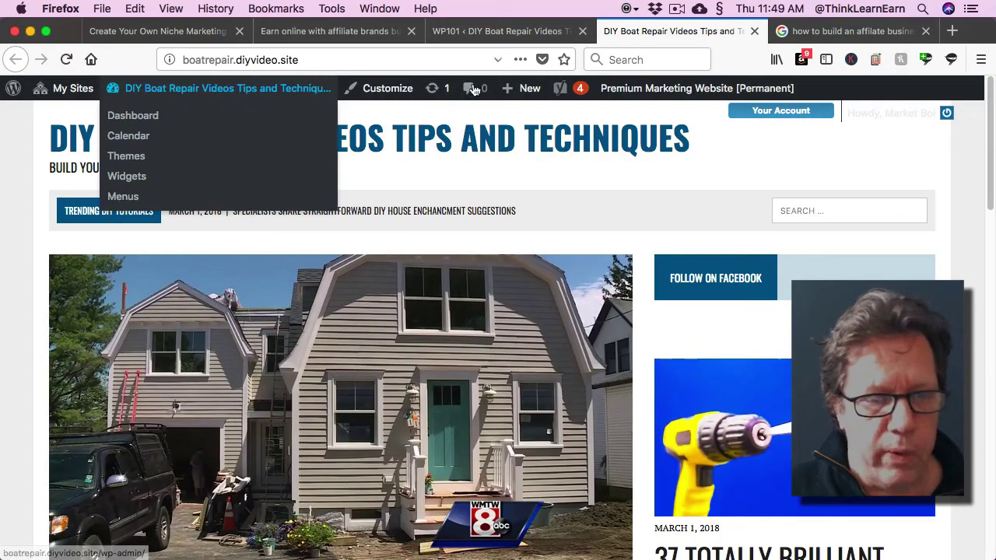
- Compare the site's admin area with its public front page by alternating between the two
click(499, 35)
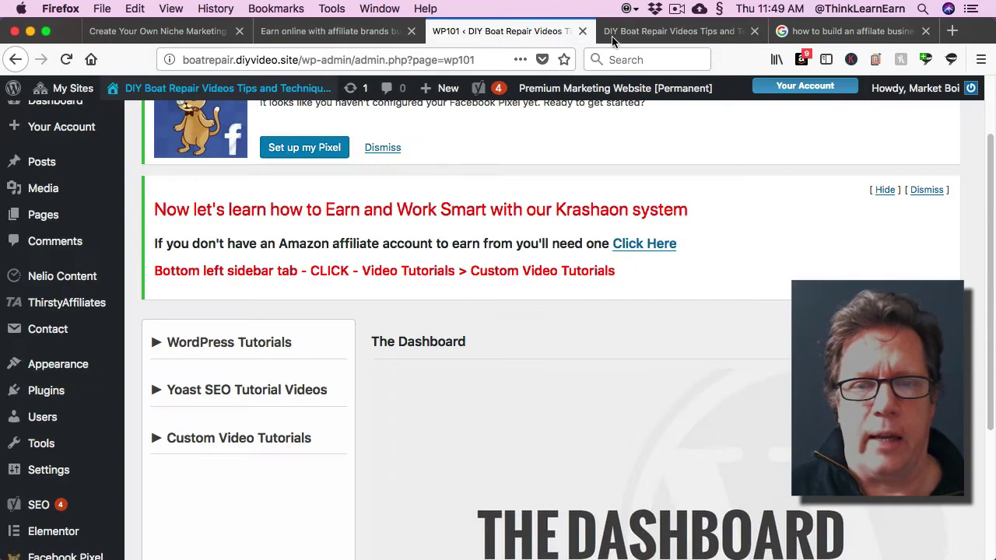
click(615, 36)
click(508, 33)
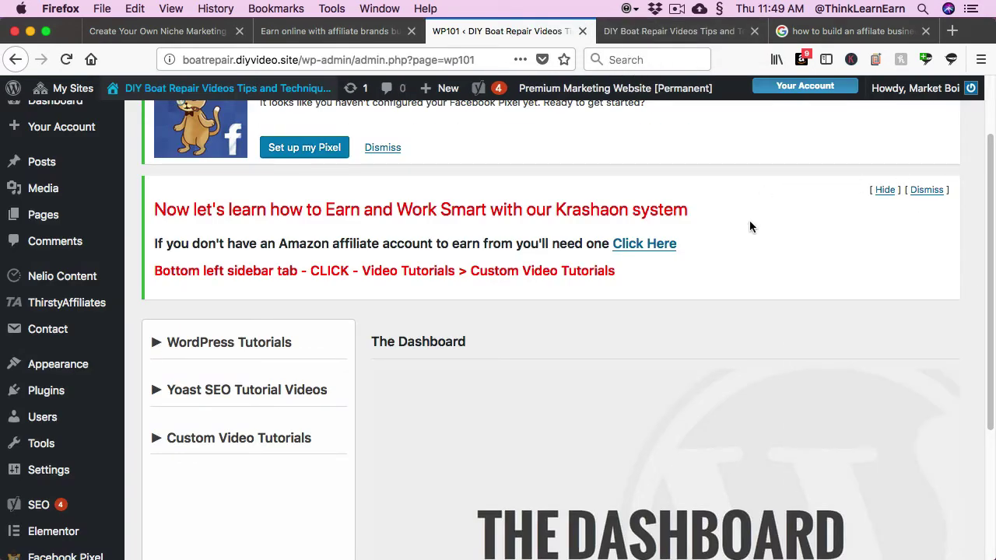
click(613, 35)
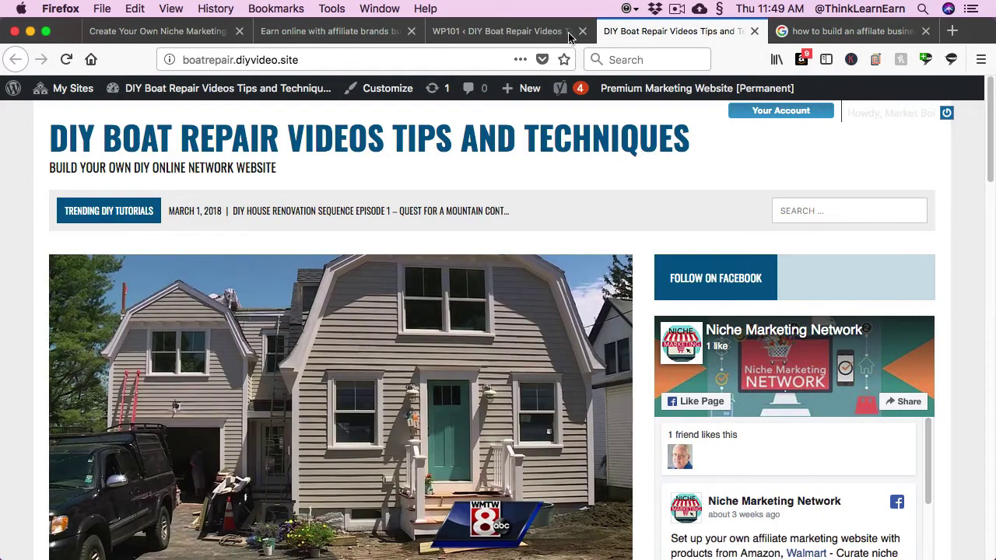
click(569, 37)
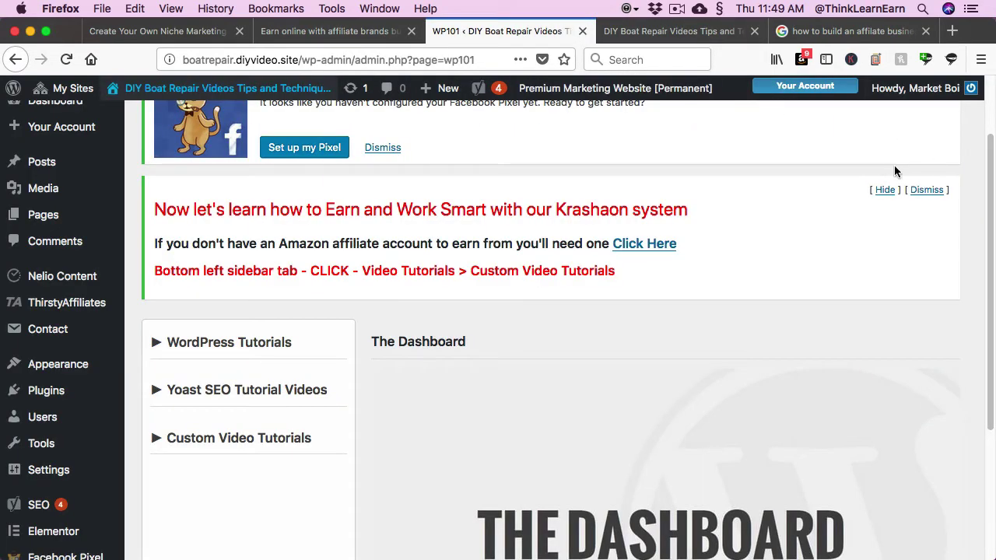
drag(989, 165, 988, 300)
scroll(988, 301, up, 4)
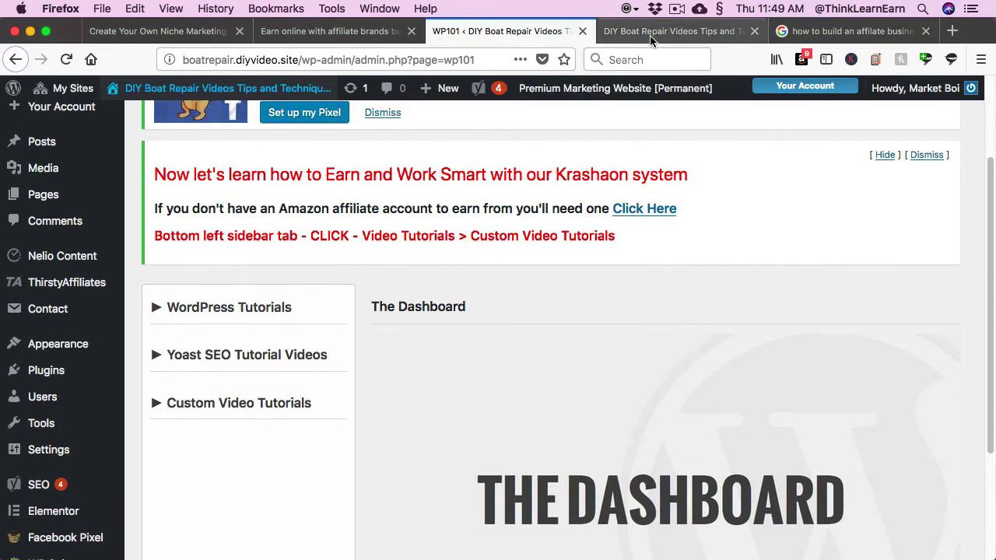
click(650, 36)
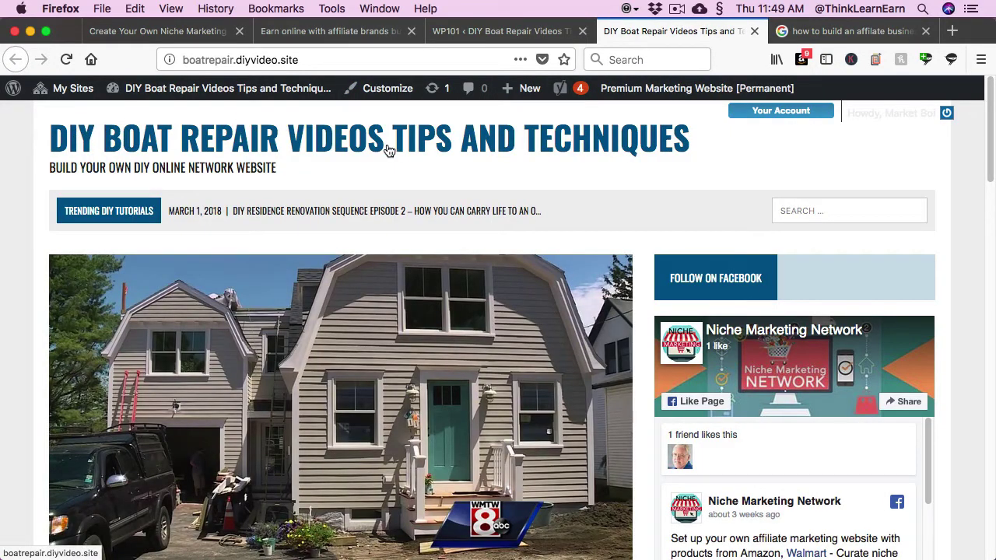
- Return to the site admin and open the list of all WP Automatic campaigns
click(495, 35)
drag(991, 162, 989, 286)
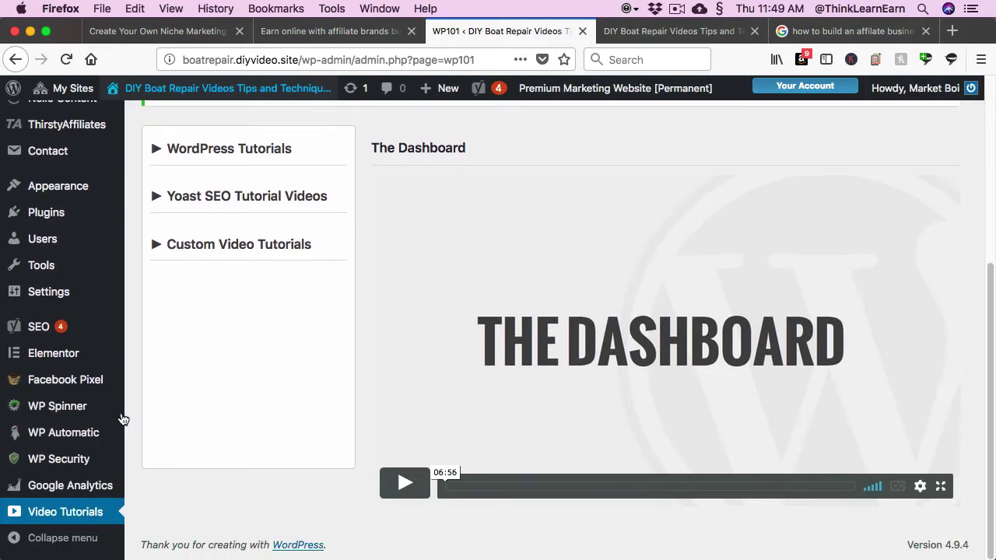
mouse_move(94, 433)
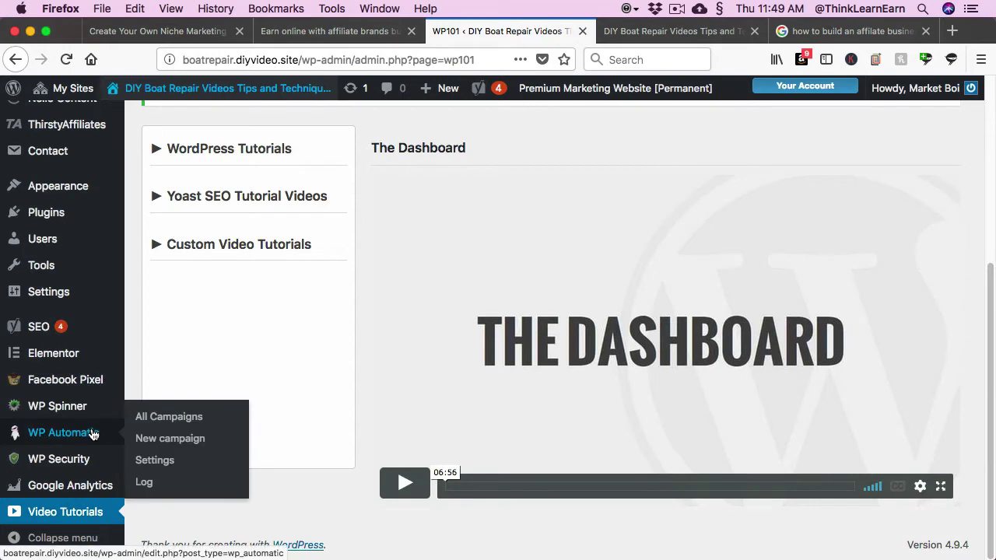
click(185, 414)
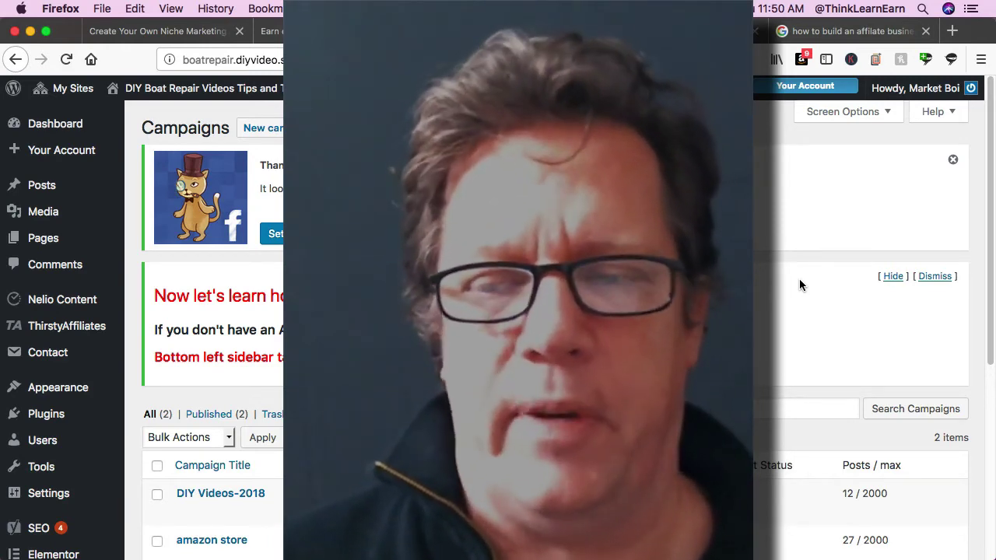
- Open the DIY Videos-2018 YouTube campaign for editing
scroll(992, 308, down, 3)
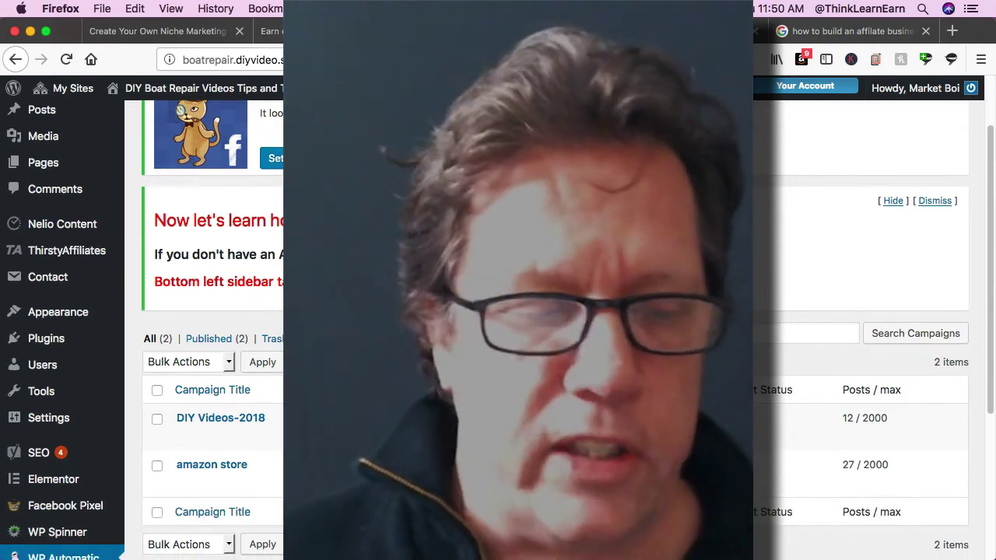
mouse_move(201, 444)
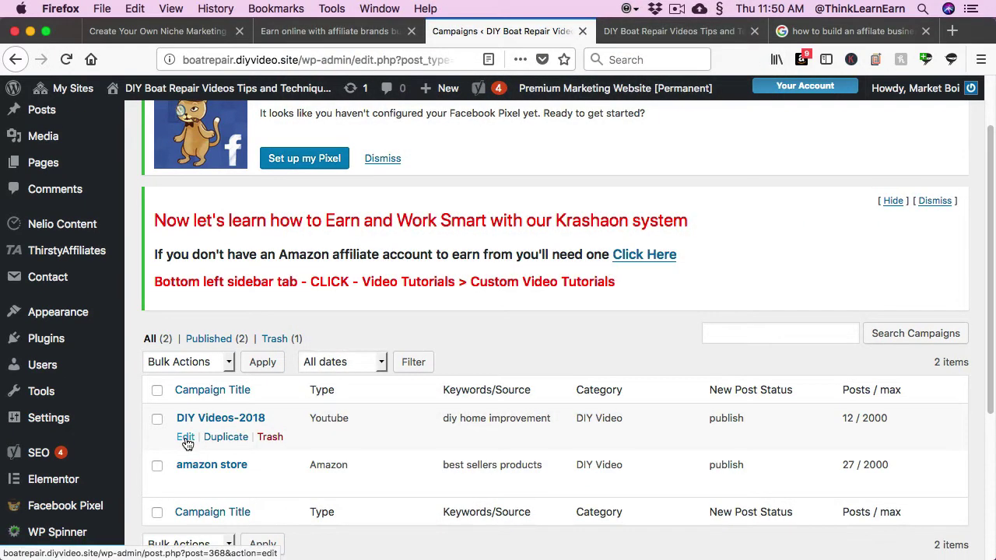
click(186, 438)
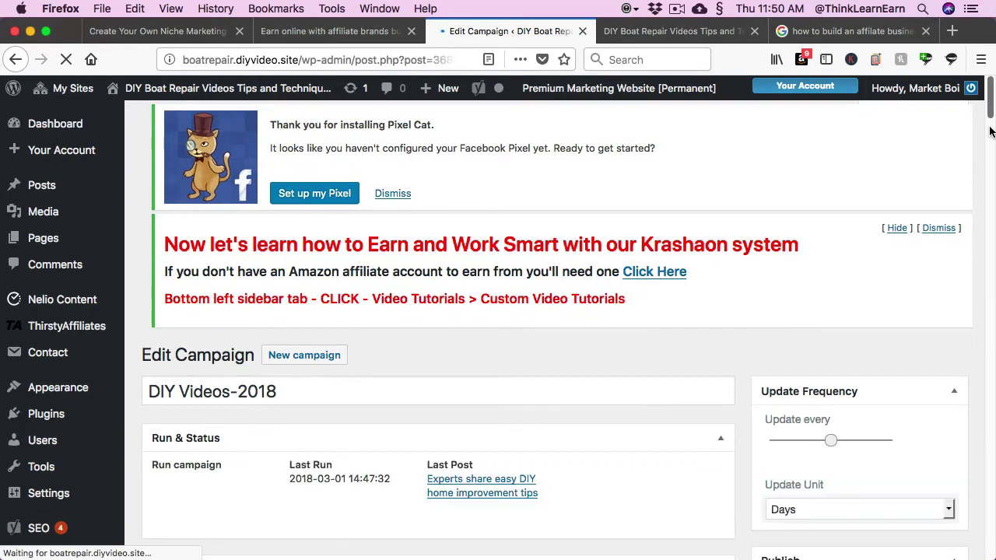
- Set the campaign keyword to "diy boat repair improvement" and save the updated campaign
scroll(989, 131, down, 10)
scroll(992, 117, up, 5)
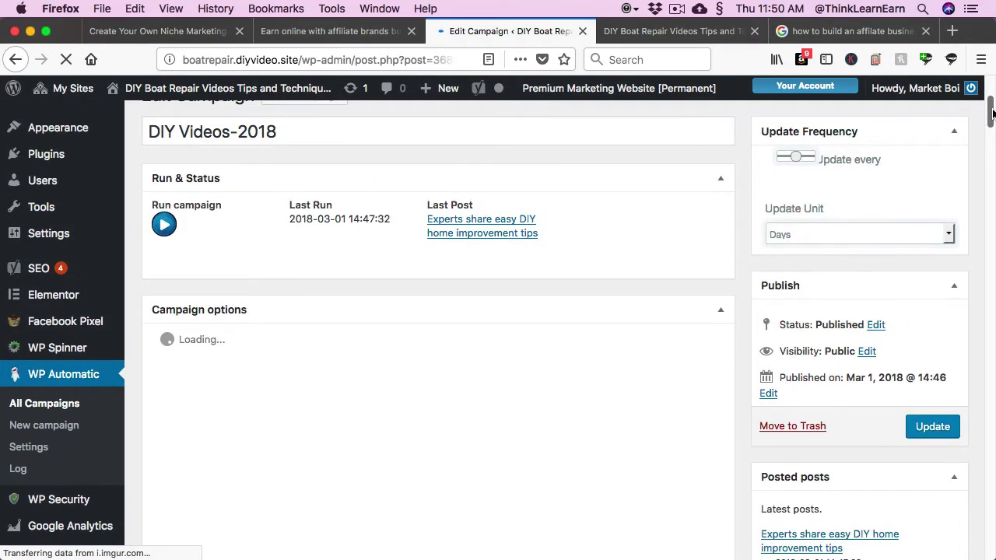
mouse_move(42, 189)
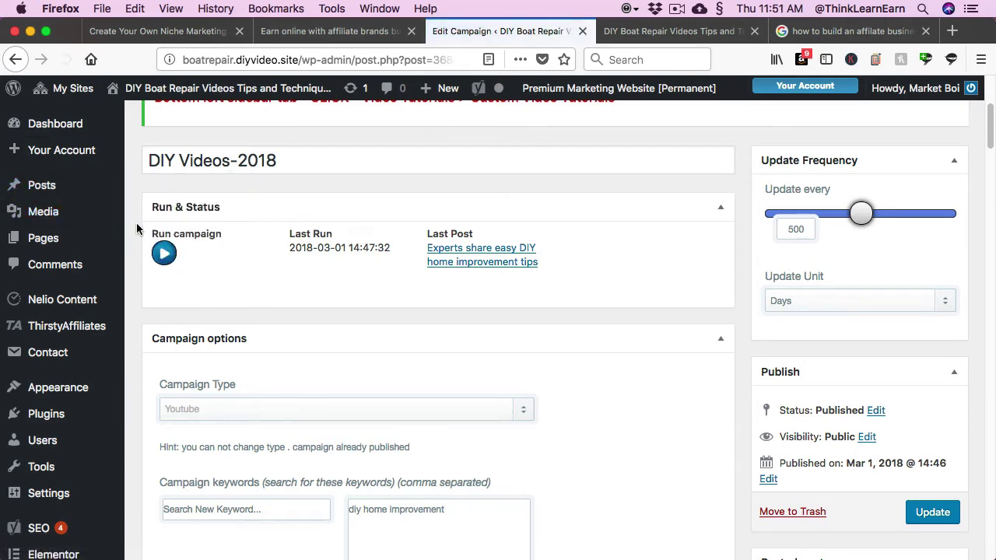
scroll(990, 148, down, 1)
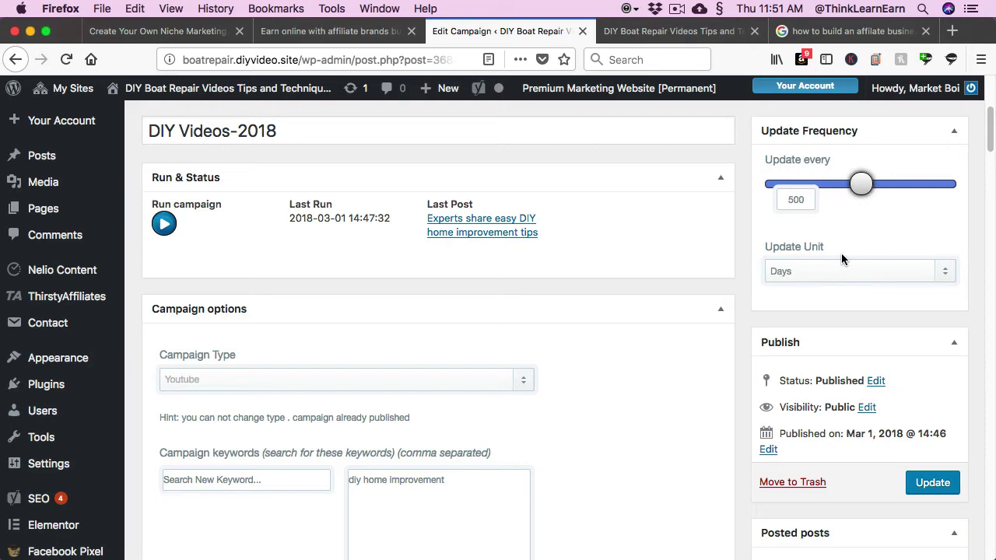
drag(992, 144, 992, 155)
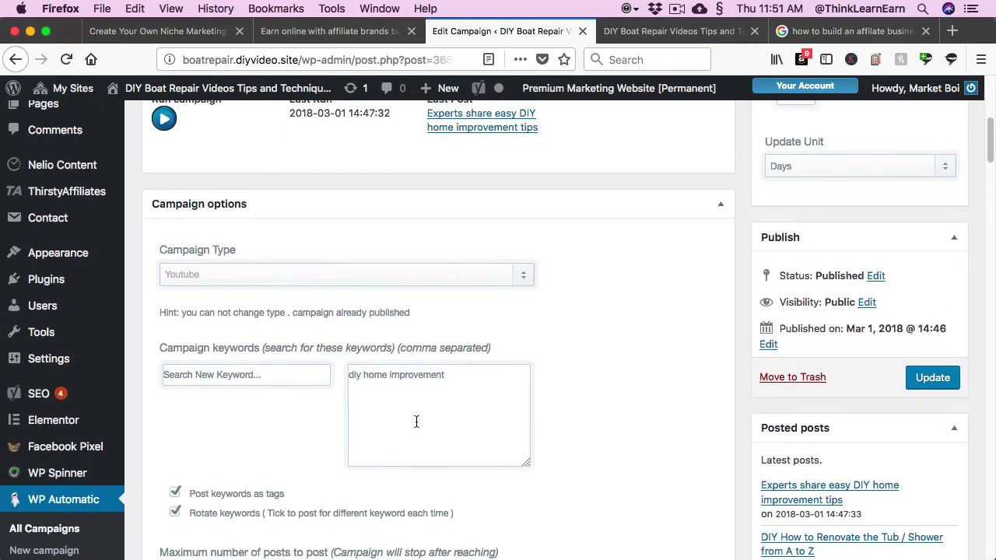
double_click(375, 374)
text(boat repair)
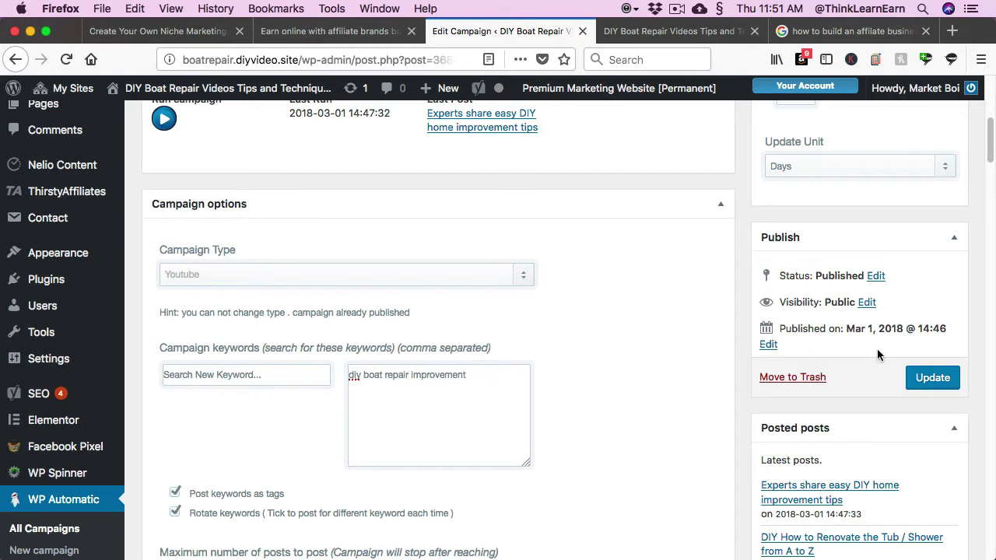
click(934, 378)
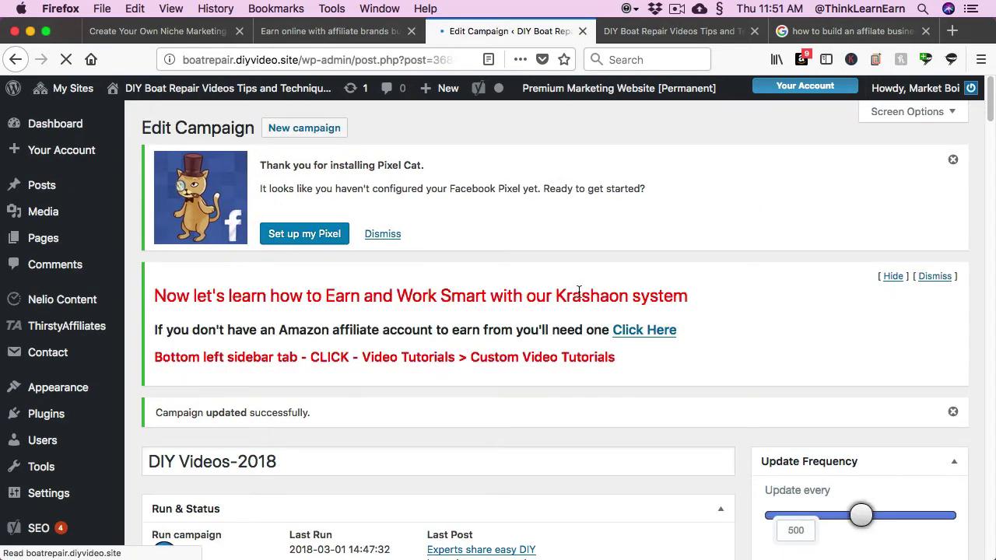
- Delete all posts previously published by the DIY Videos-2018 campaign
click(660, 31)
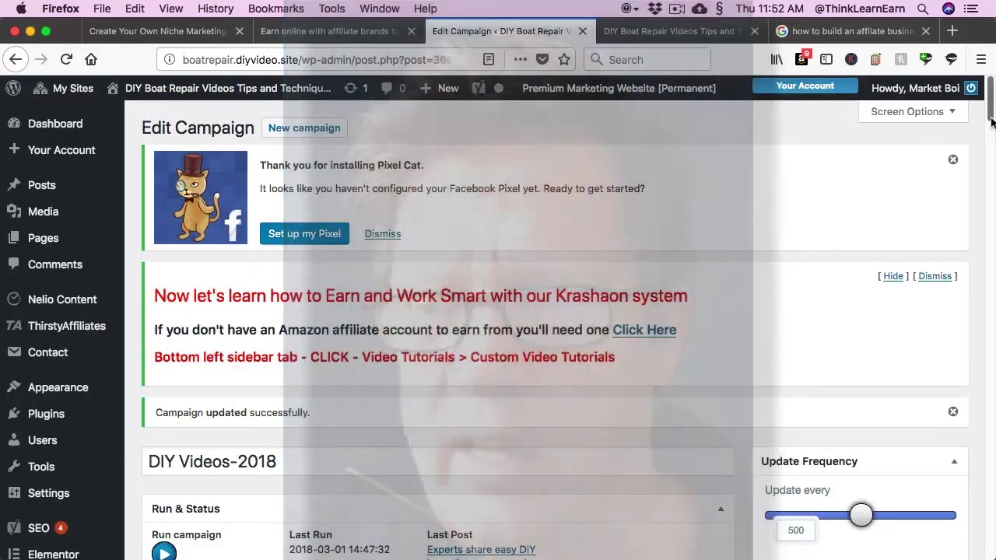
drag(992, 126, 988, 253)
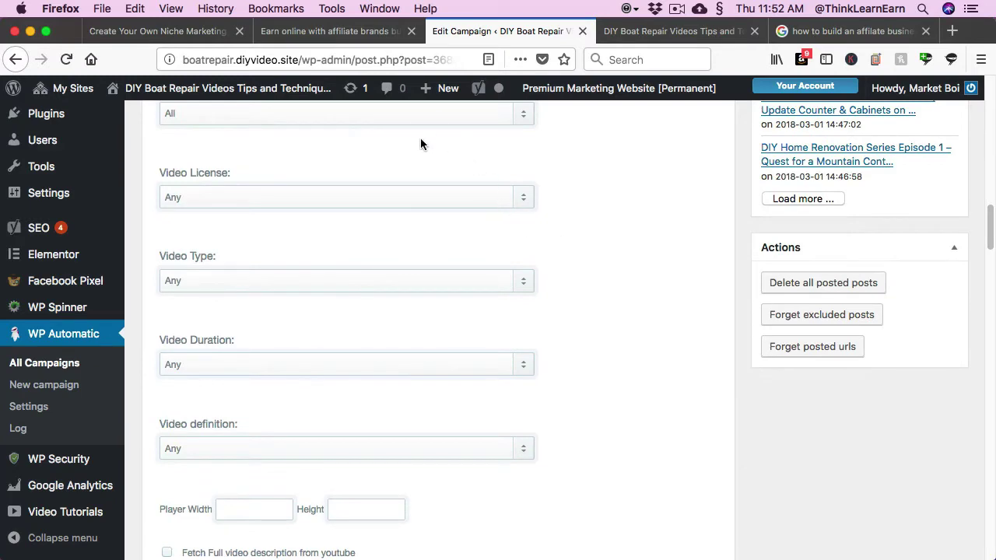
click(817, 284)
click(561, 291)
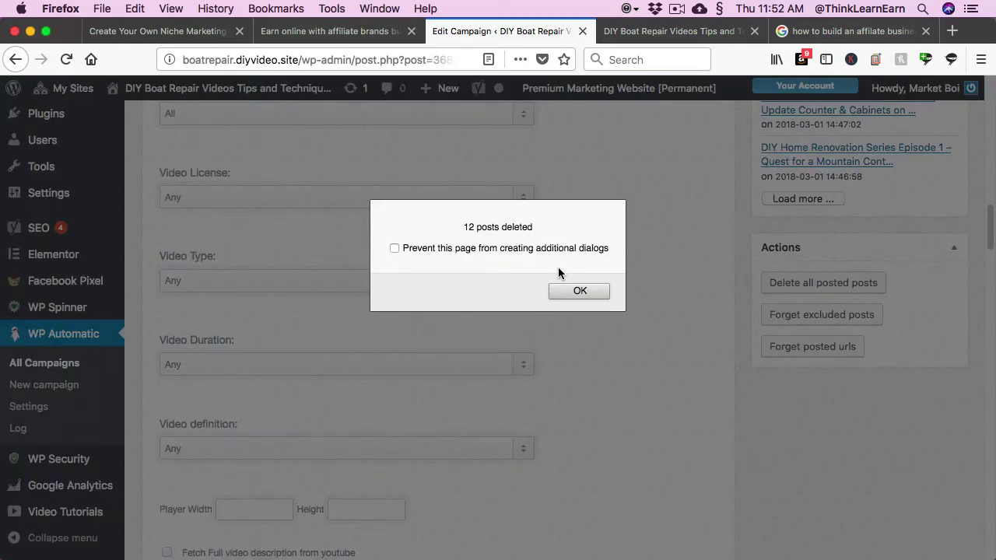
click(579, 290)
- Reload the public DIY Boat Repair front page to check its content after the deletion
click(642, 32)
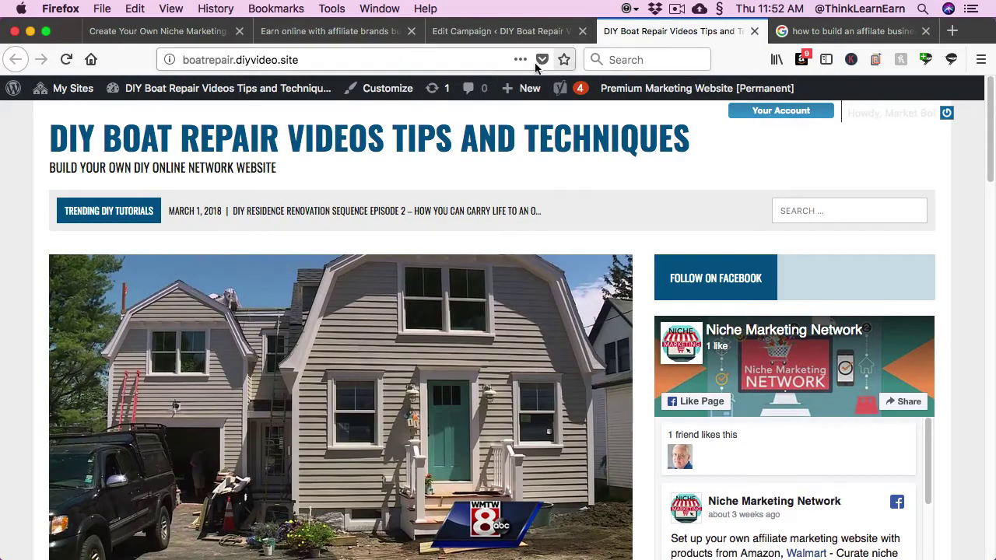
click(445, 61)
key(Return)
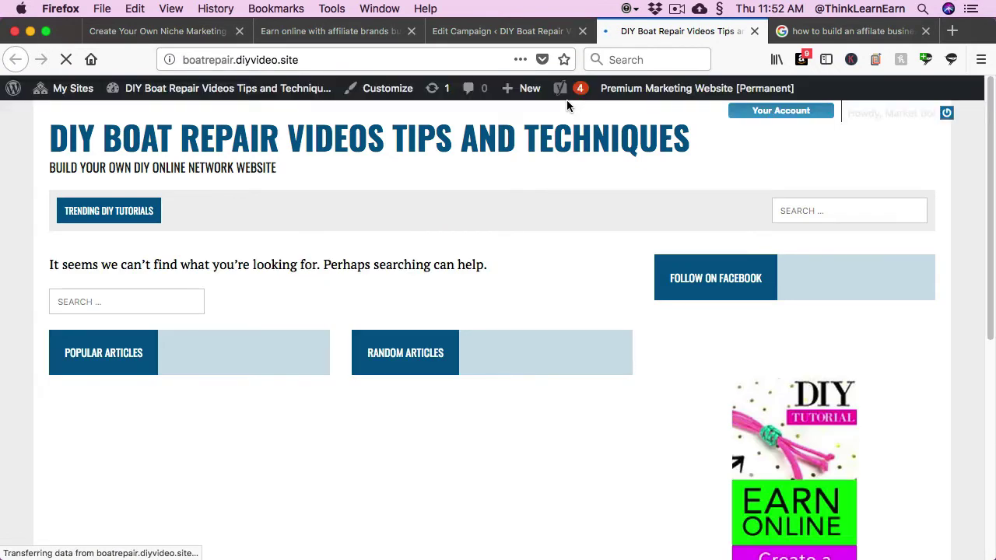
mouse_move(563, 92)
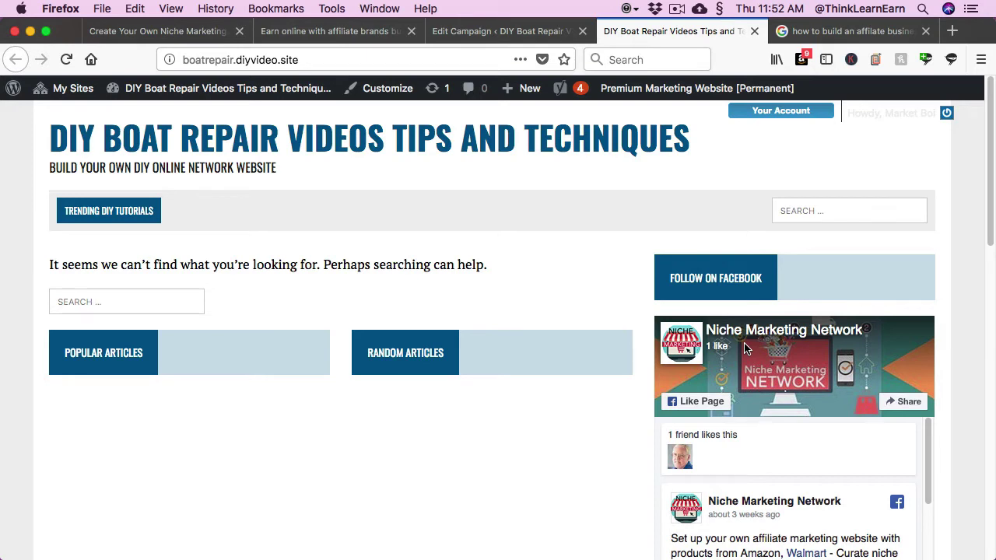
- Return to the campaign editor and review its keyword, maximum posts, date exclusion and run status settings
click(488, 35)
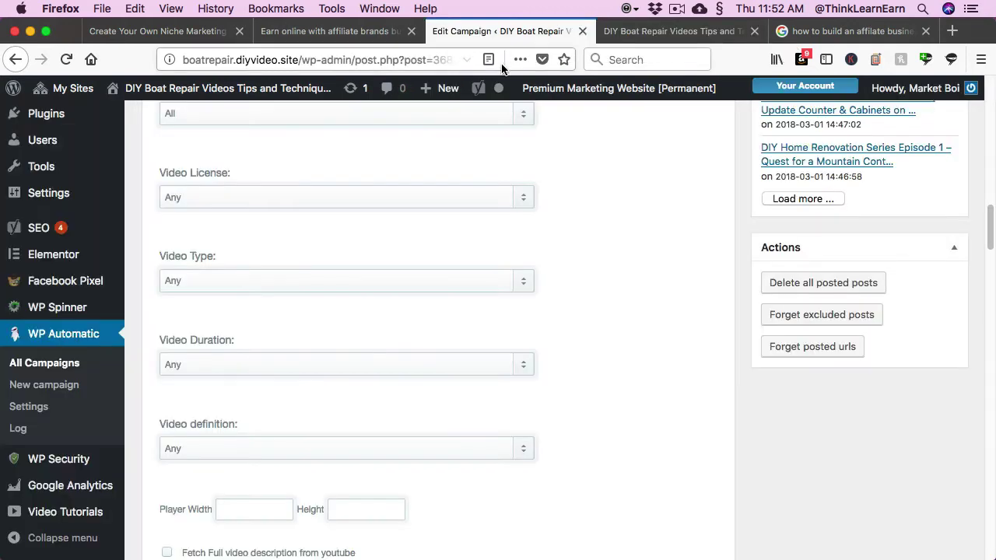
scroll(988, 218, up, 3)
scroll(990, 216, up, 10)
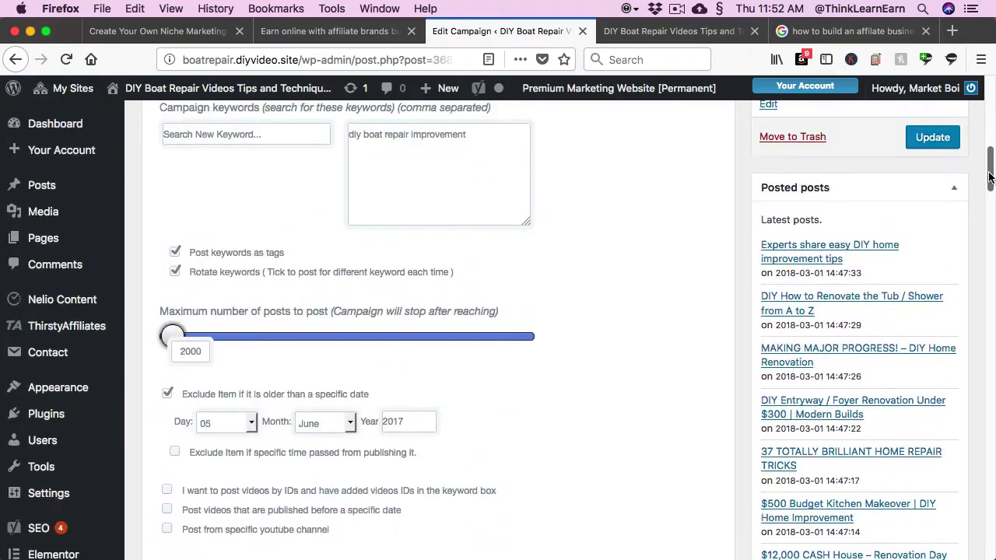
scroll(989, 187, down, 3)
scroll(987, 183, down, 1)
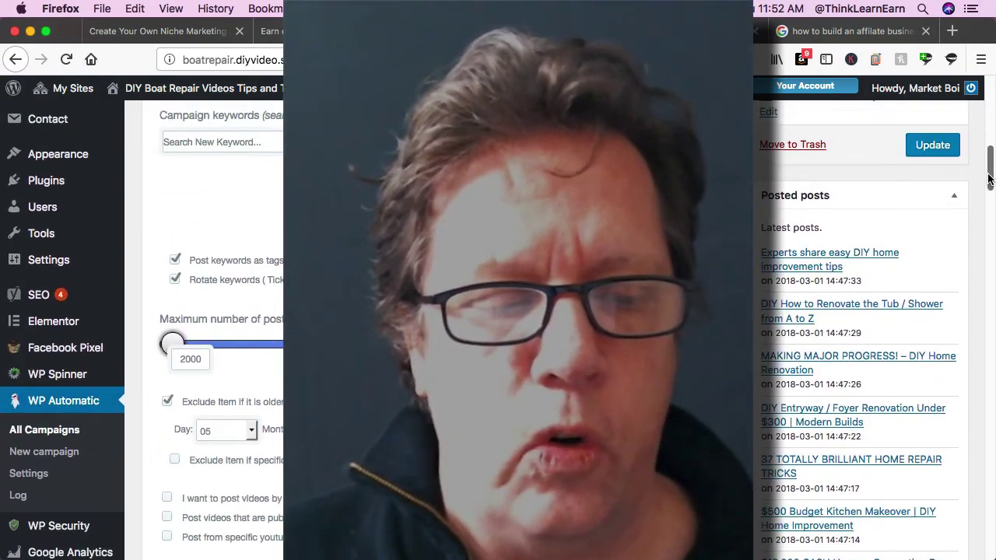
scroll(973, 187, up, 2)
scroll(945, 196, down, 3)
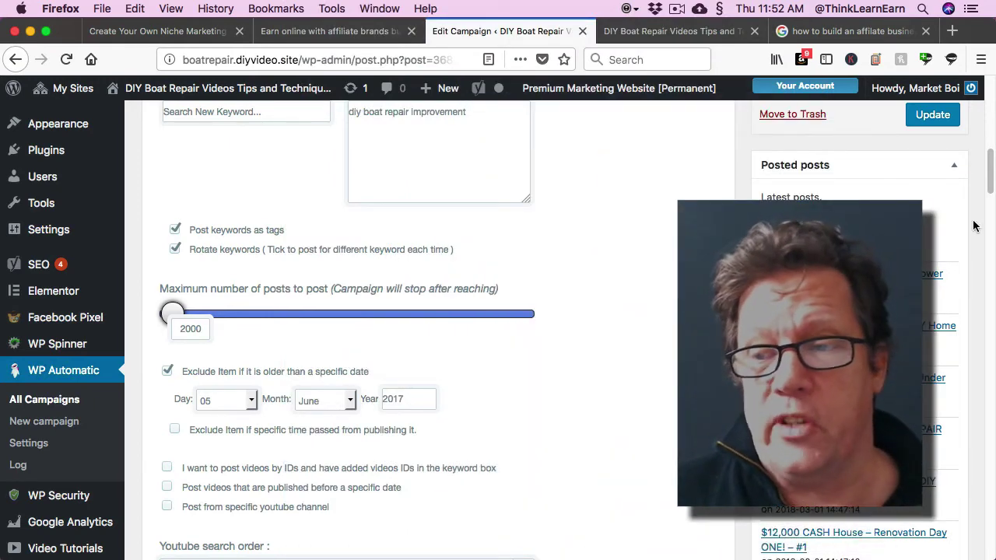
scroll(990, 160, up, 6)
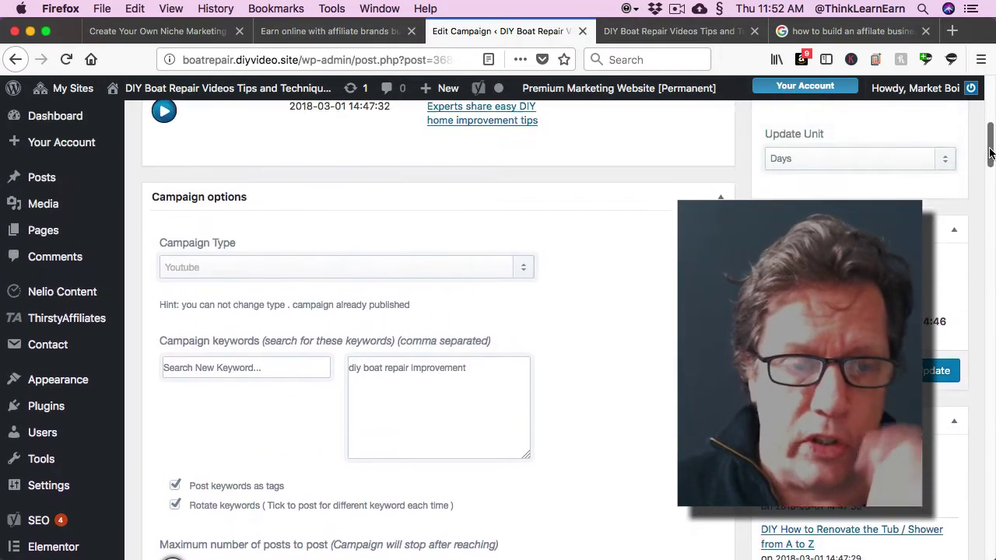
scroll(990, 153, up, 1)
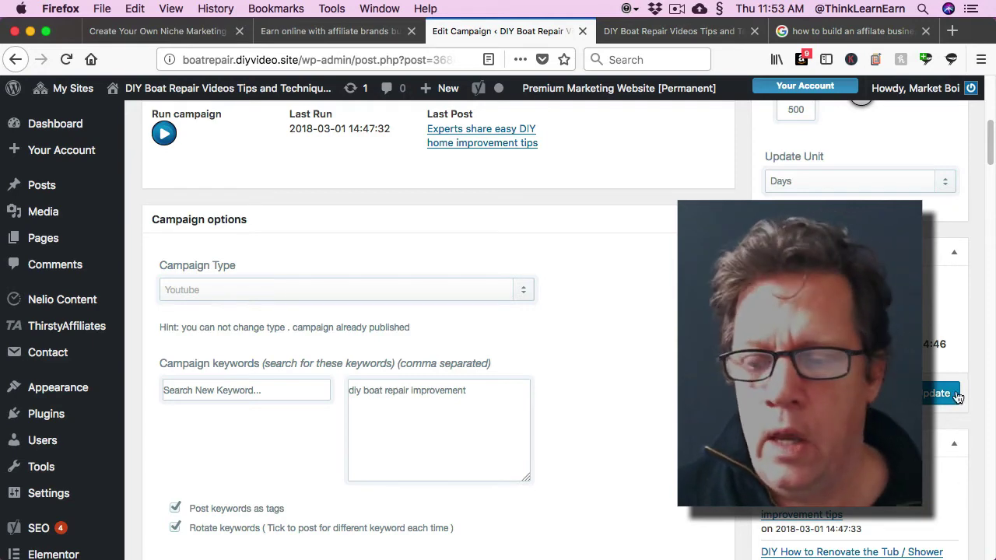
scroll(988, 154, up, 1)
scroll(988, 153, up, 2)
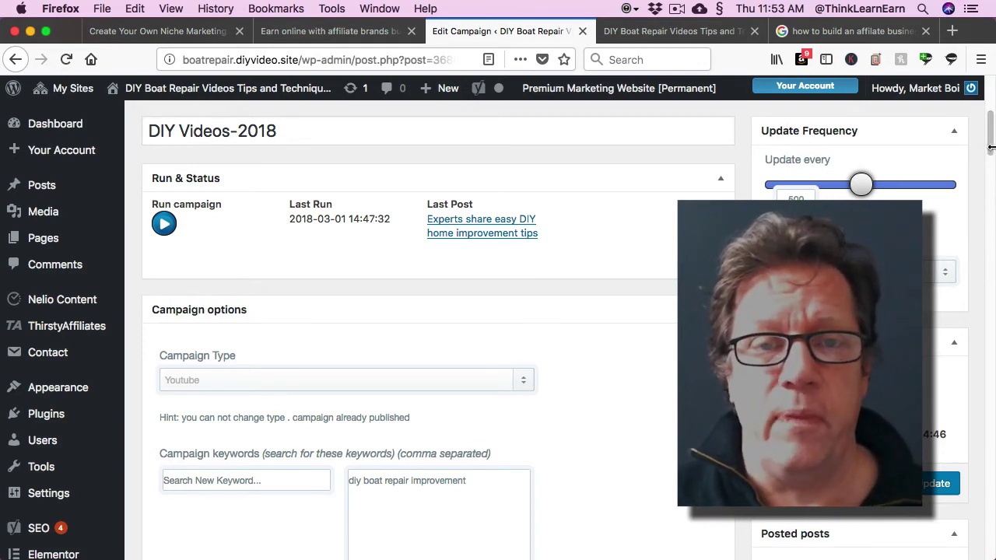
- Run the DIY Videos-2018 campaign repeatedly to publish several new boat repair video posts
click(164, 224)
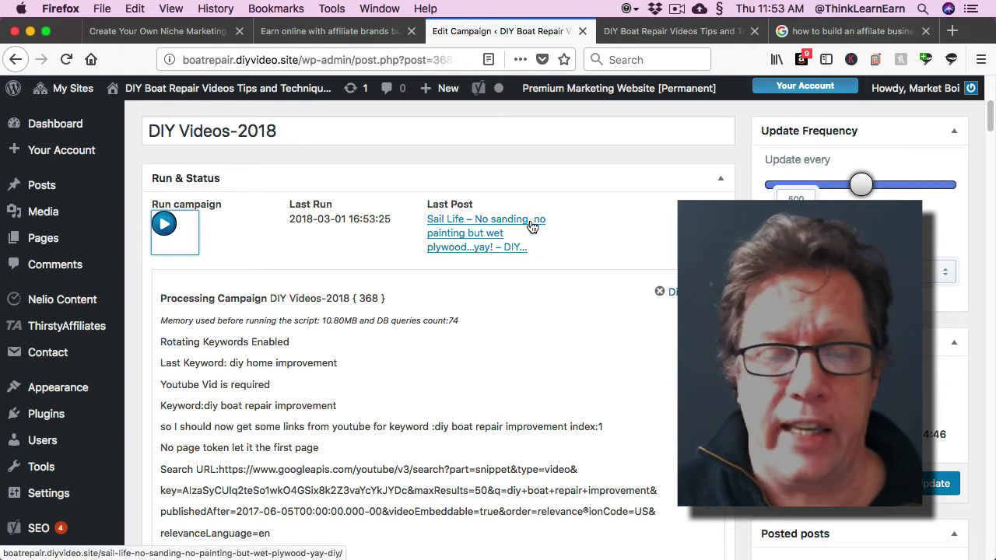
click(166, 225)
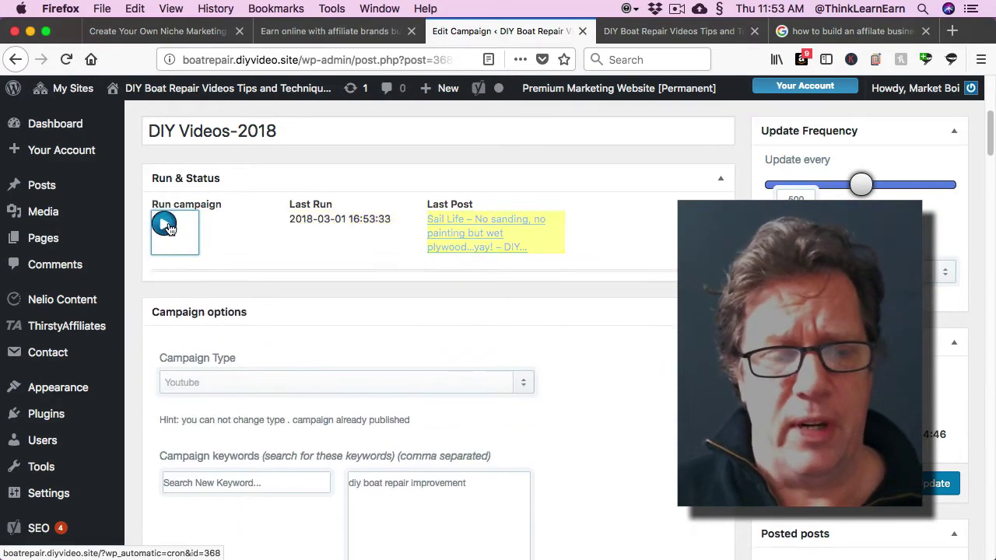
click(166, 225)
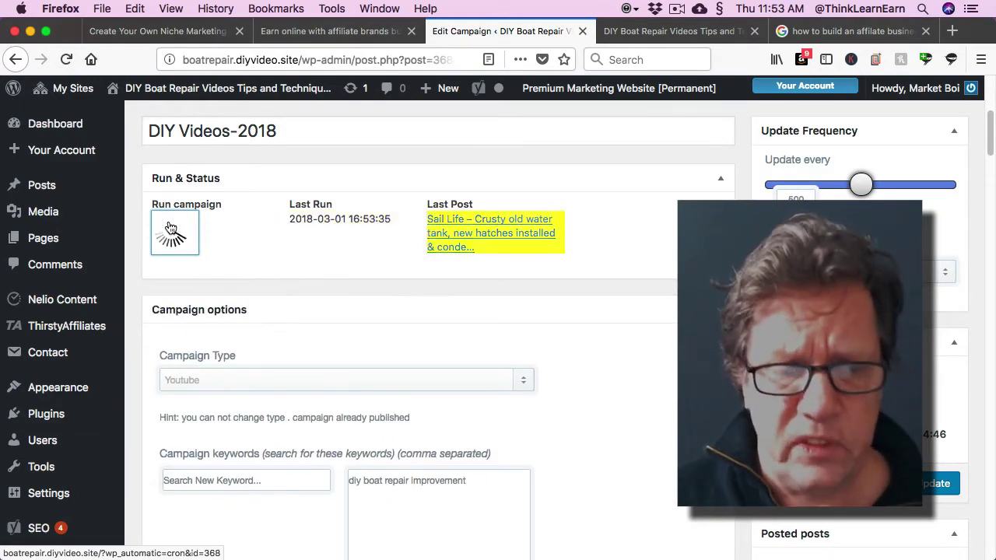
click(168, 225)
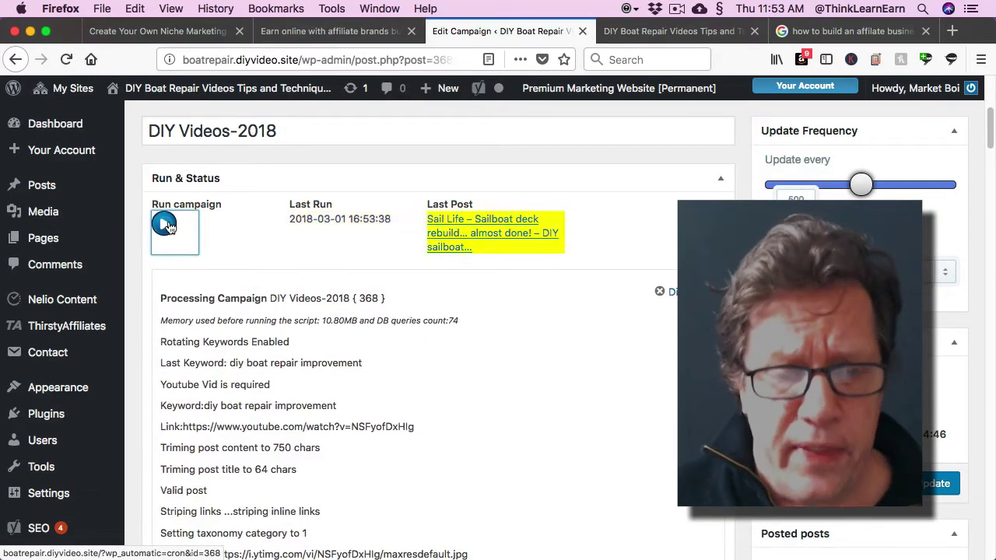
click(169, 226)
click(168, 227)
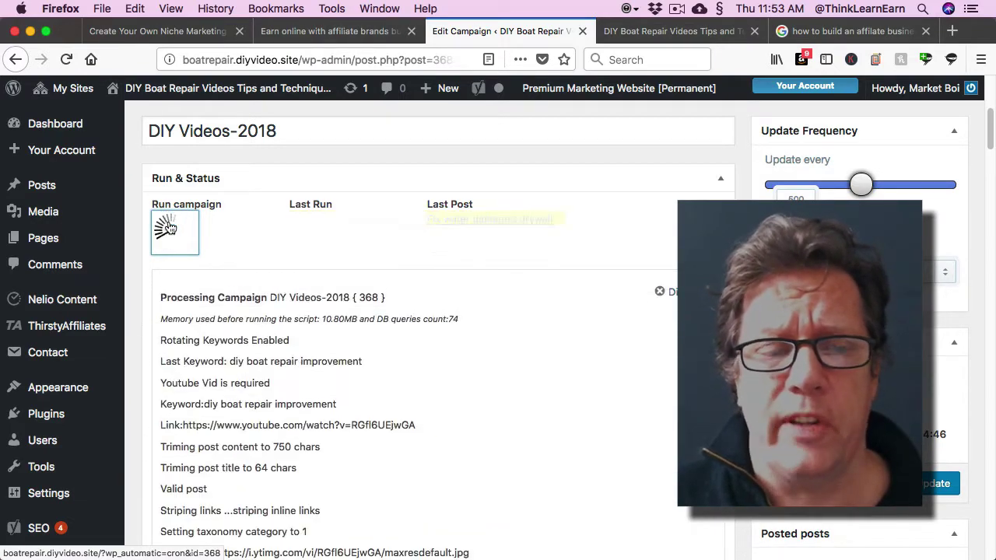
click(169, 228)
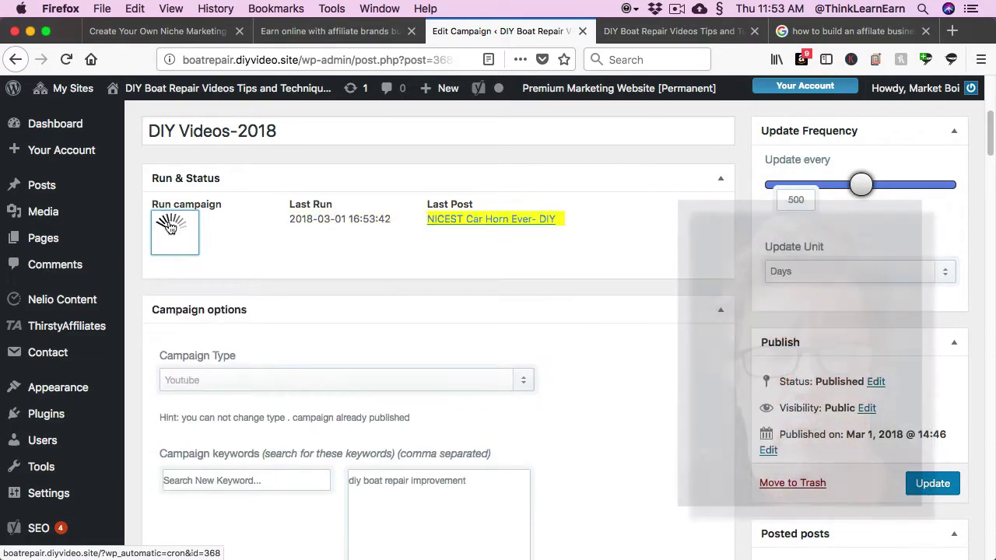
click(170, 226)
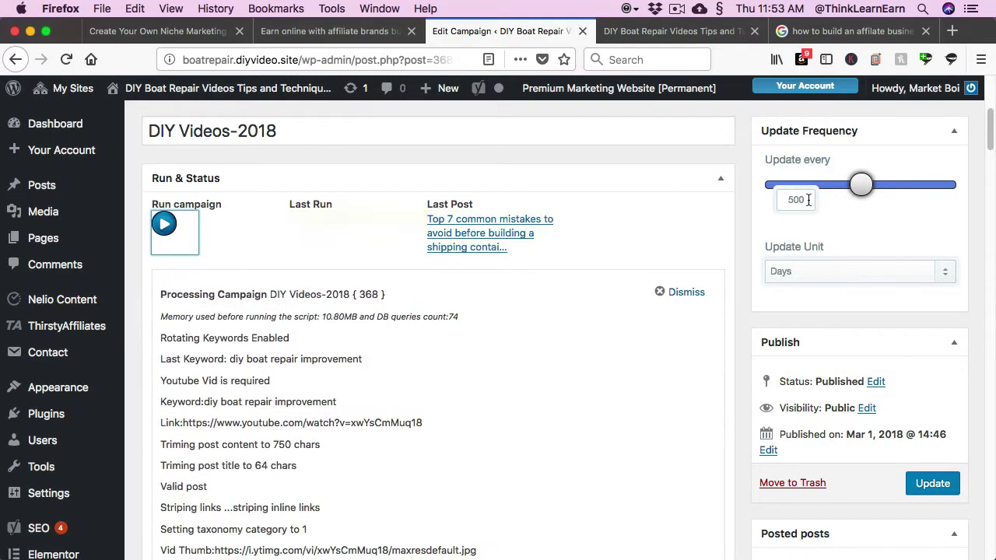
- Set the campaign's update frequency to every 4 hours and save the campaign
drag(809, 200, 759, 206)
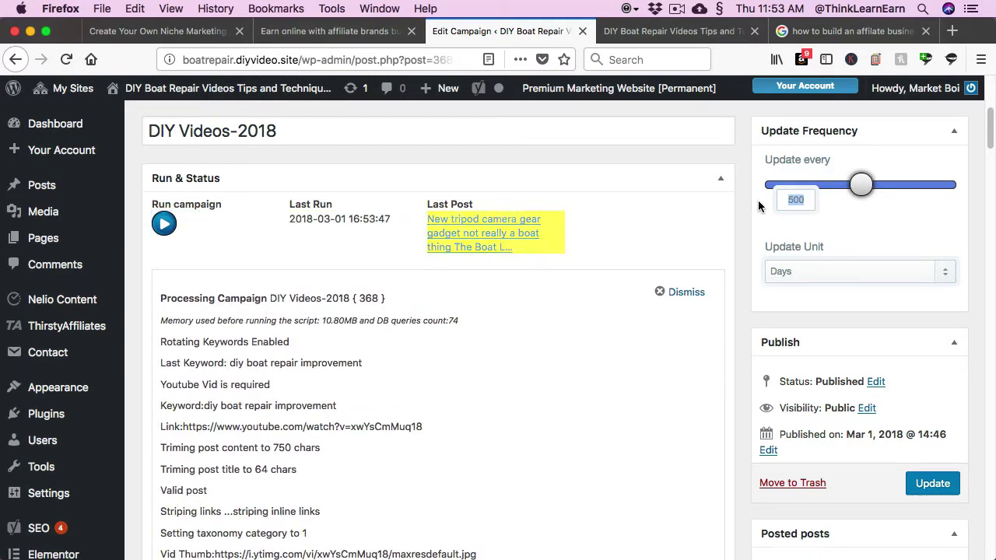
text(4)
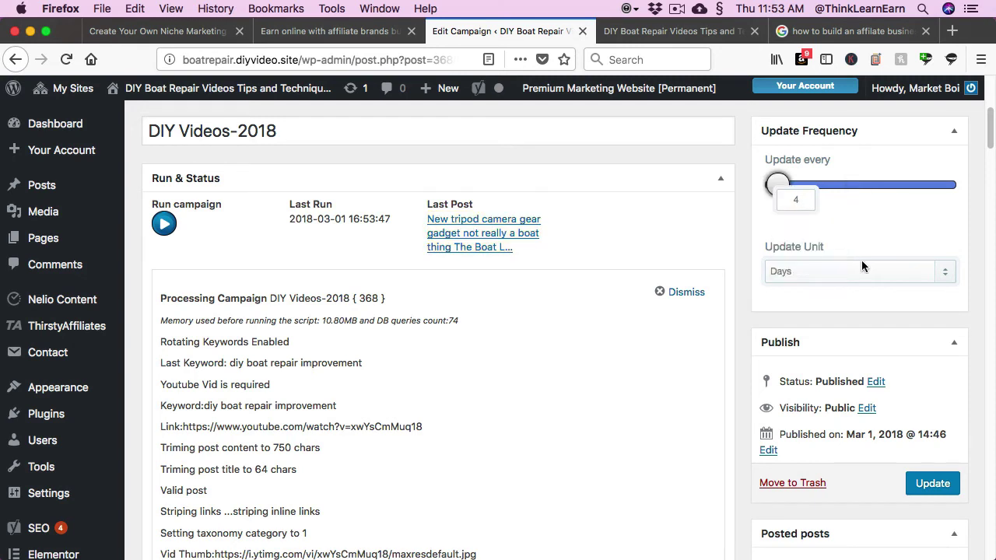
click(840, 268)
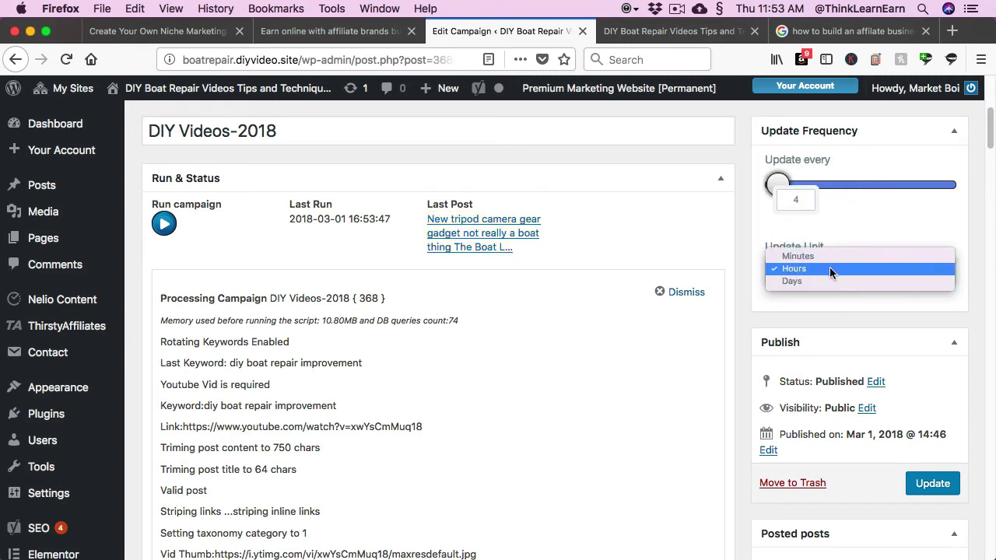
click(830, 268)
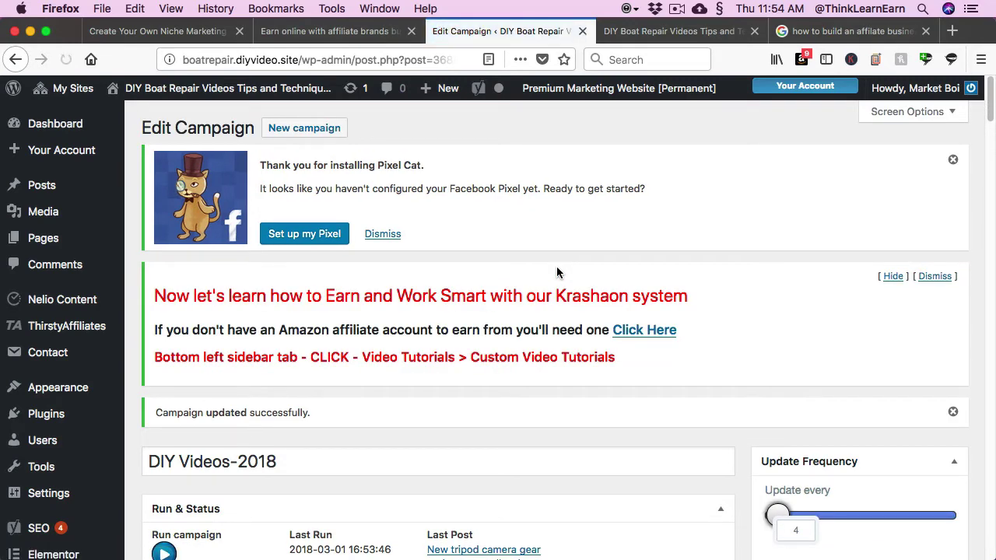
- Reload the public front page to examine the newly published posts, and return to the campaign editor
click(603, 32)
click(353, 58)
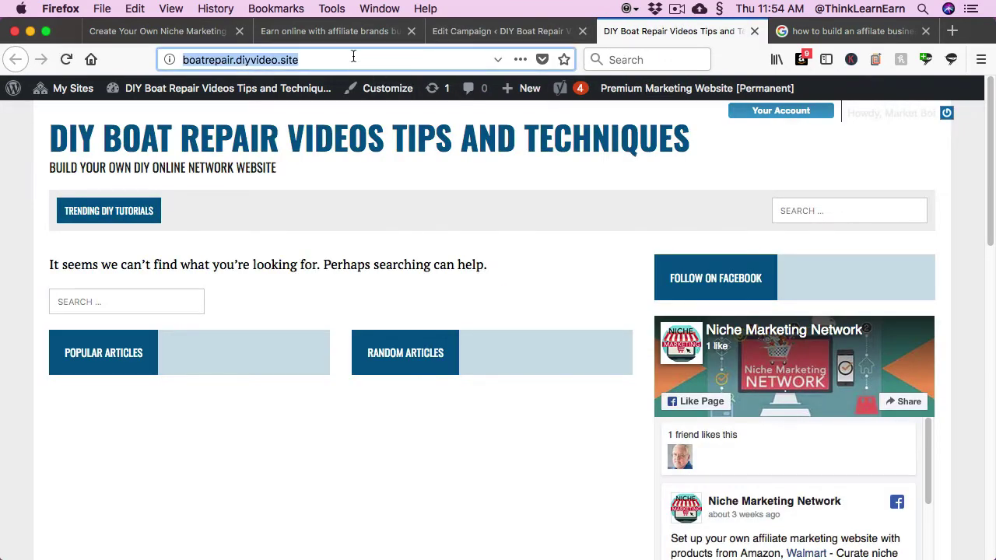
key(Return)
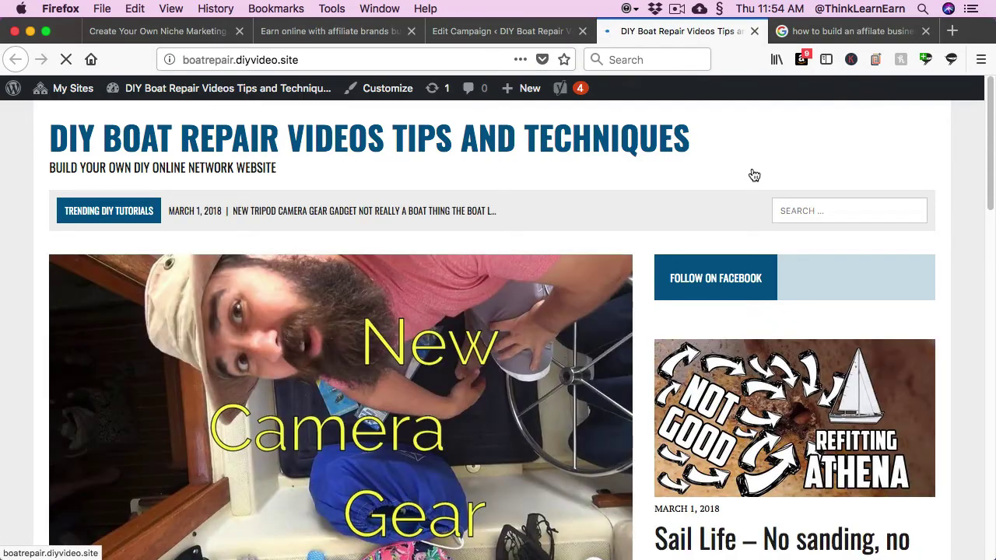
mouse_move(990, 151)
mouse_down()
mouse_move(990, 391)
mouse_move(984, 132)
mouse_up()
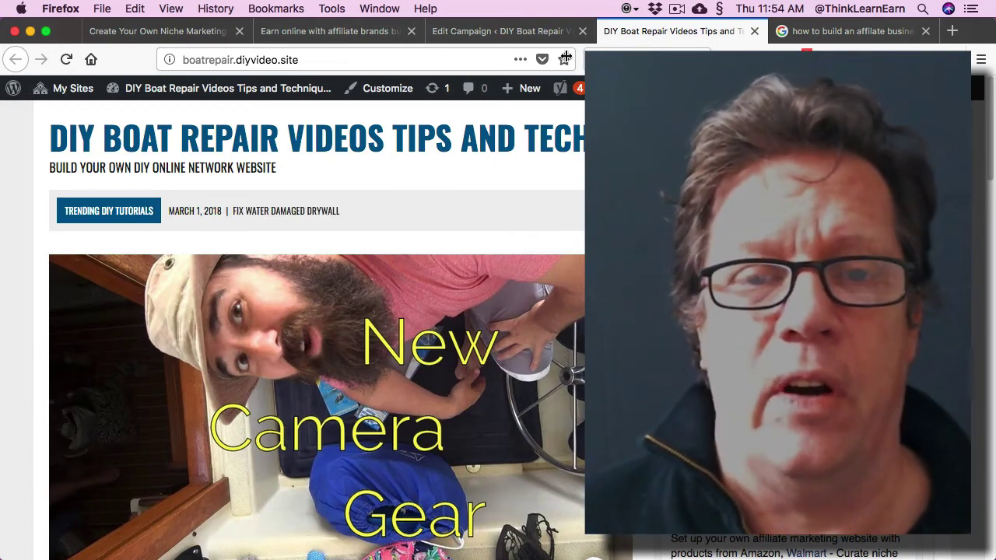
click(506, 31)
mouse_move(990, 118)
mouse_down()
mouse_move(990, 152)
mouse_move(992, 134)
mouse_up()
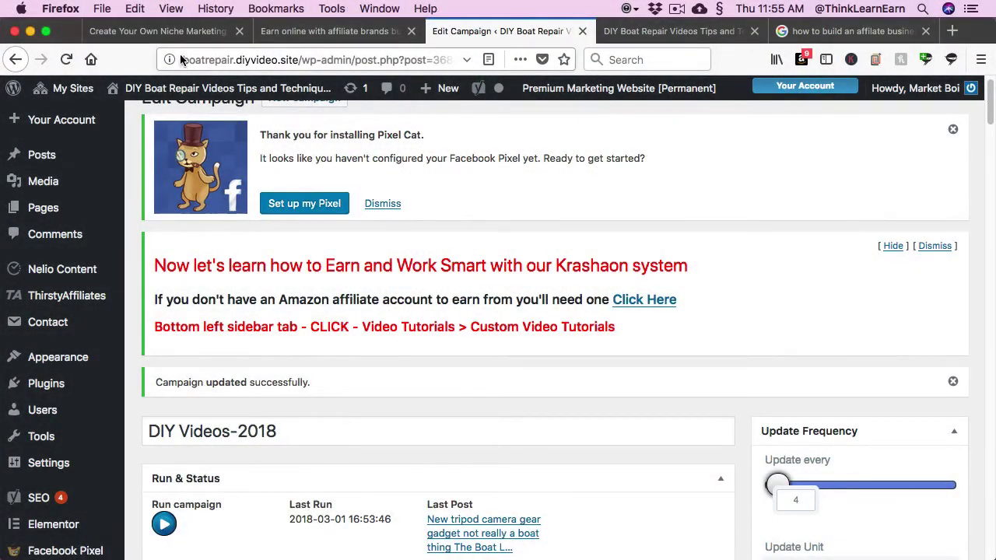
- Switch to the nichemarketing.network page and expand the Mothers Day Network's domain name list to view its domains
key(super+1)
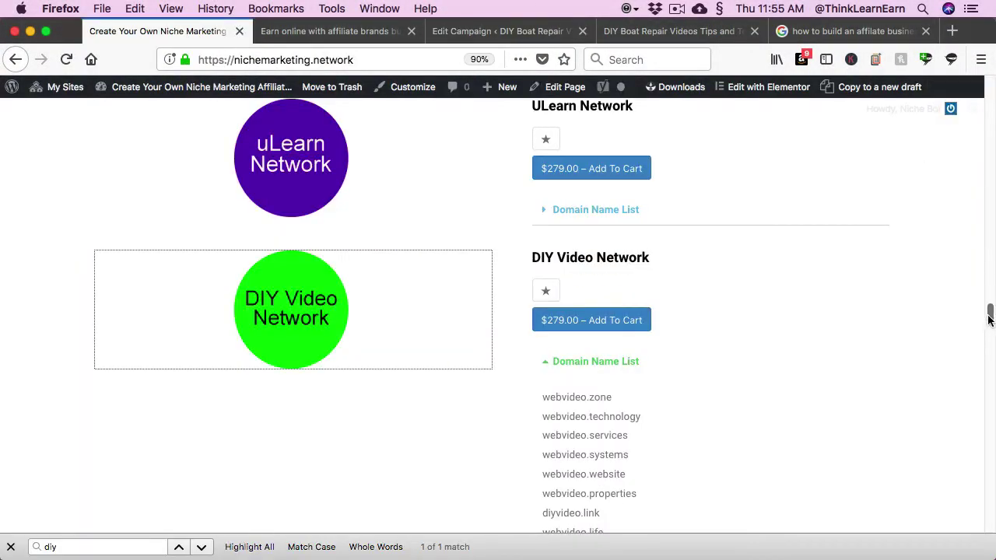
drag(989, 313, 985, 193)
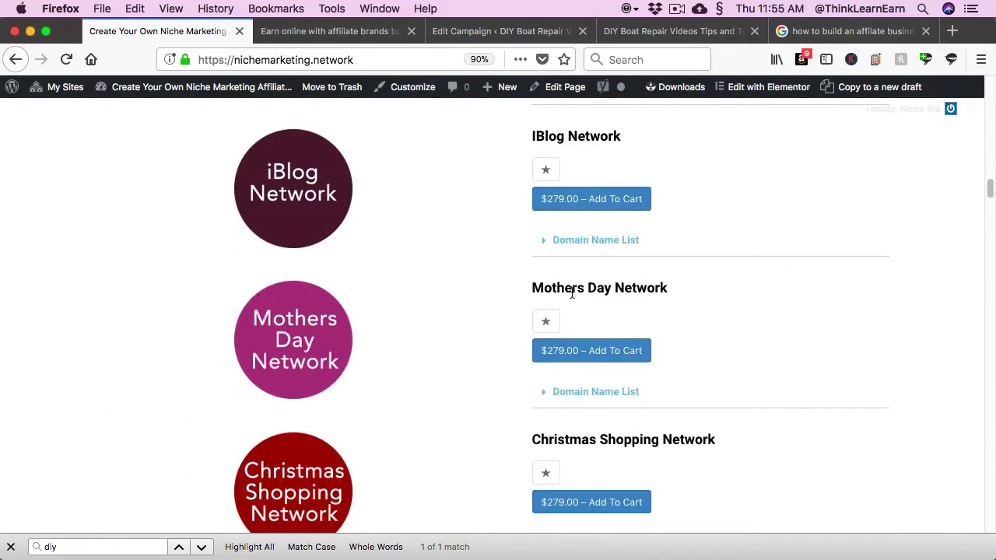
click(582, 394)
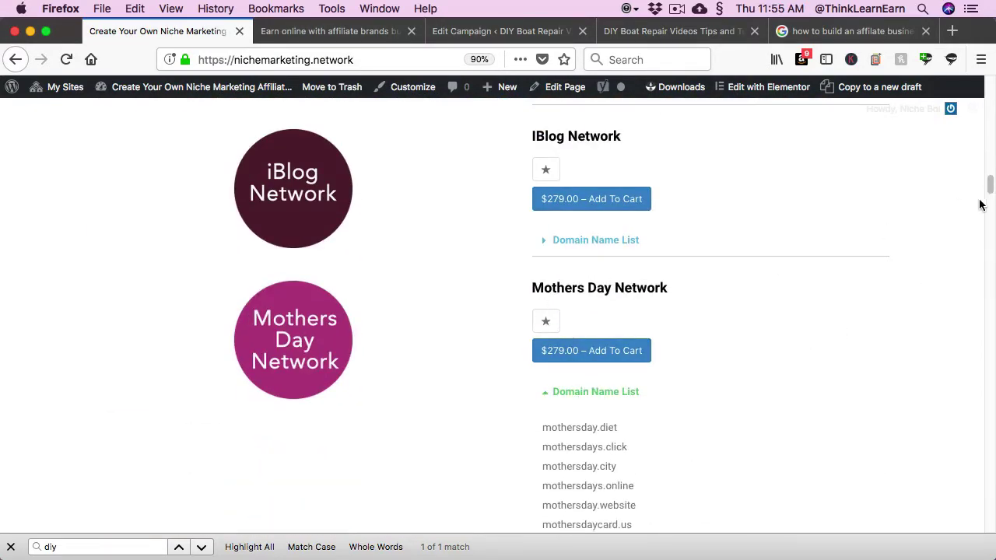
drag(991, 180, 990, 199)
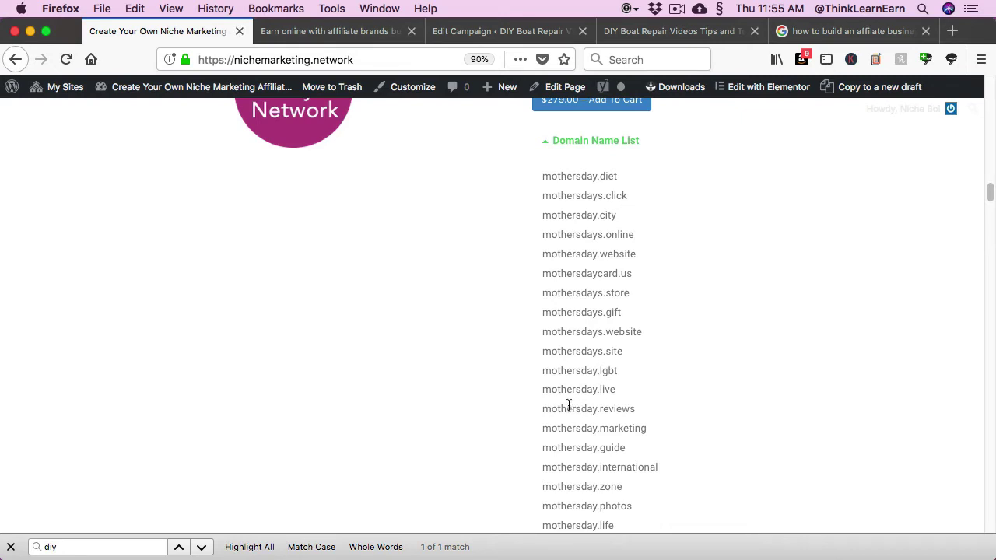
- Go back up the niche marketing page to the intro video and select the page's web address
drag(984, 189, 991, 184)
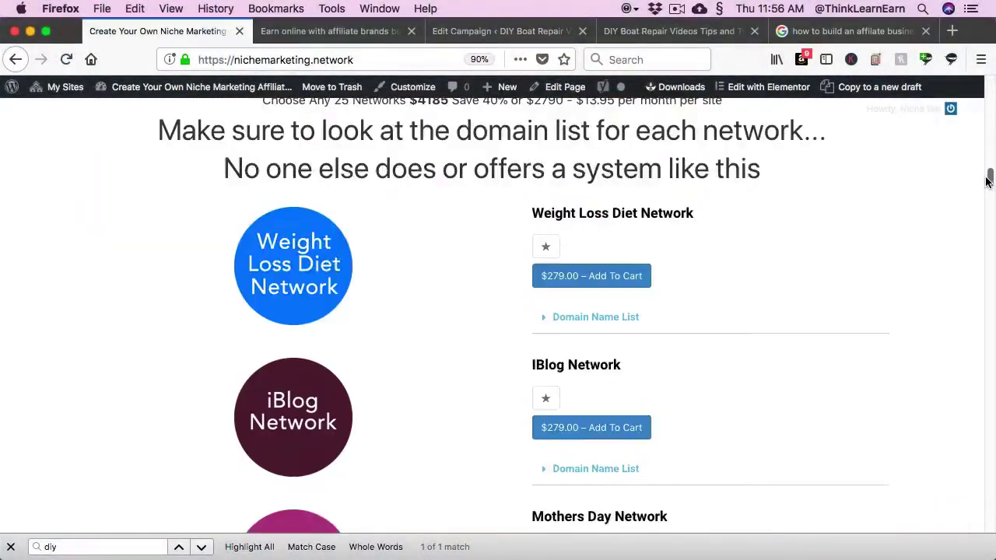
drag(986, 179, 987, 117)
click(376, 60)
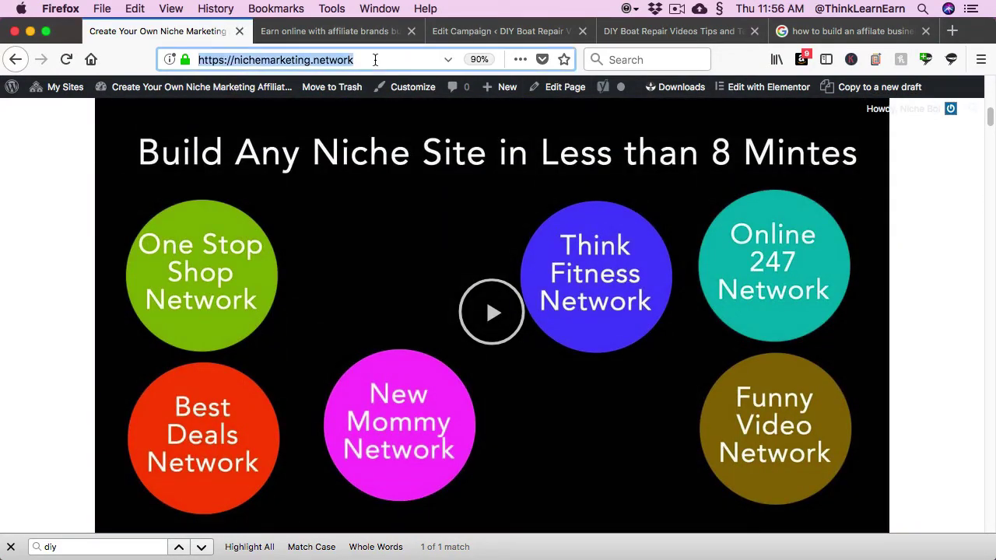